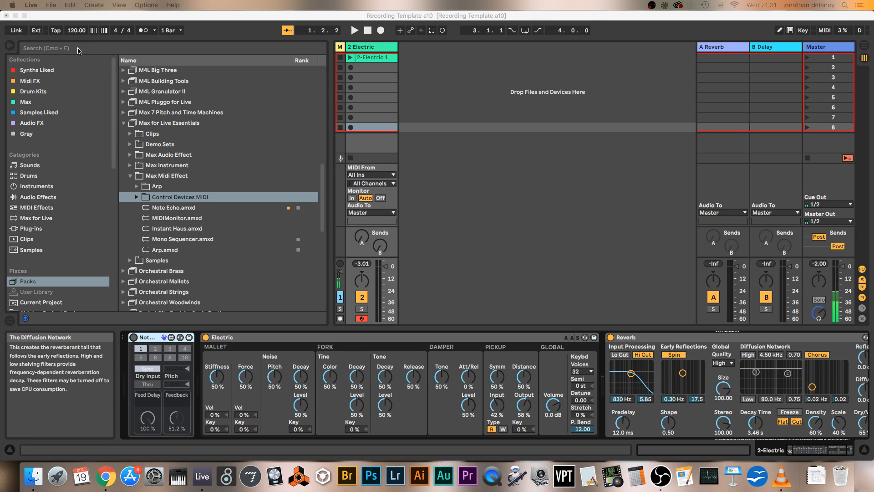
Search the Max for Live category for "note echo" to locate Note Echo.amxd, clear the search and hide the browser
left_click(46, 207)
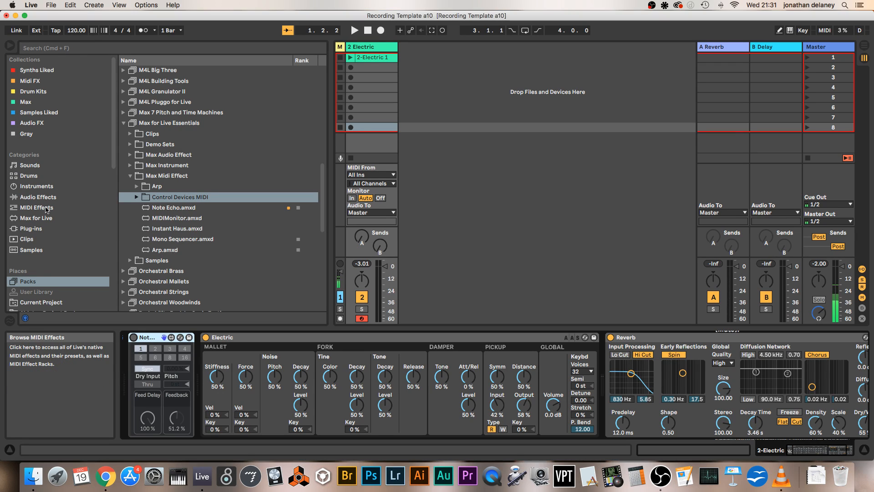
left_click(41, 218)
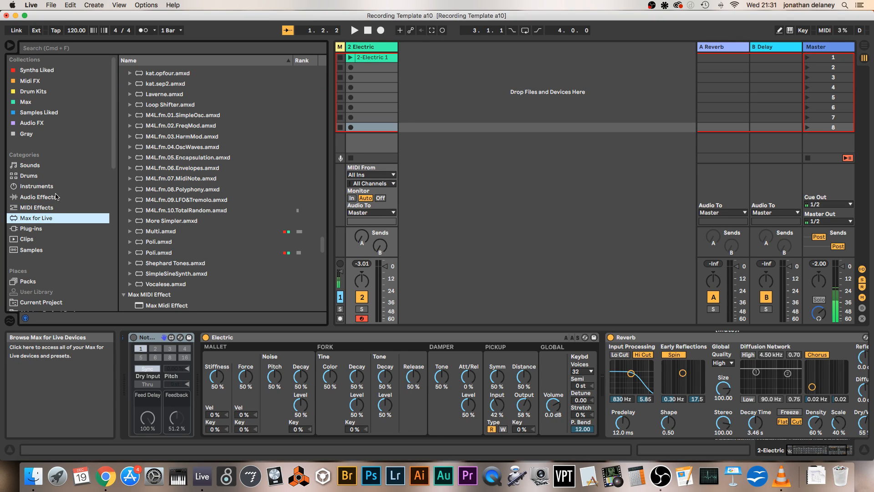
left_click(67, 49)
type("note echo")
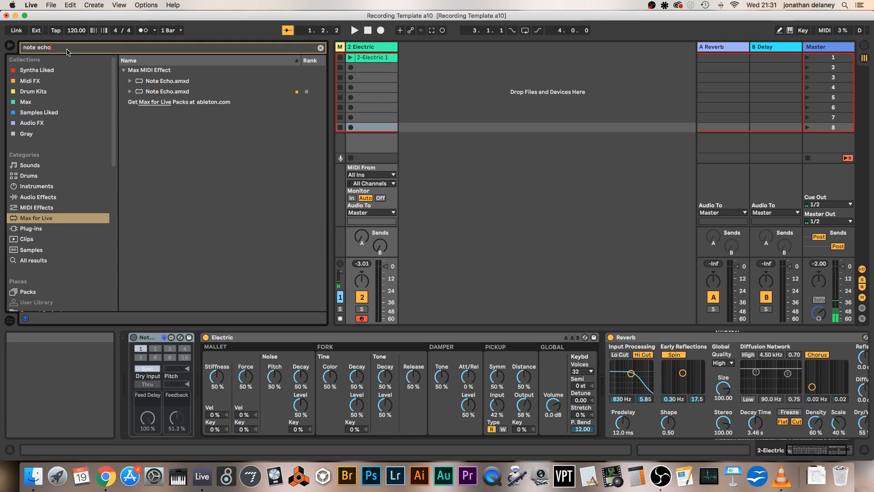
left_click(186, 94)
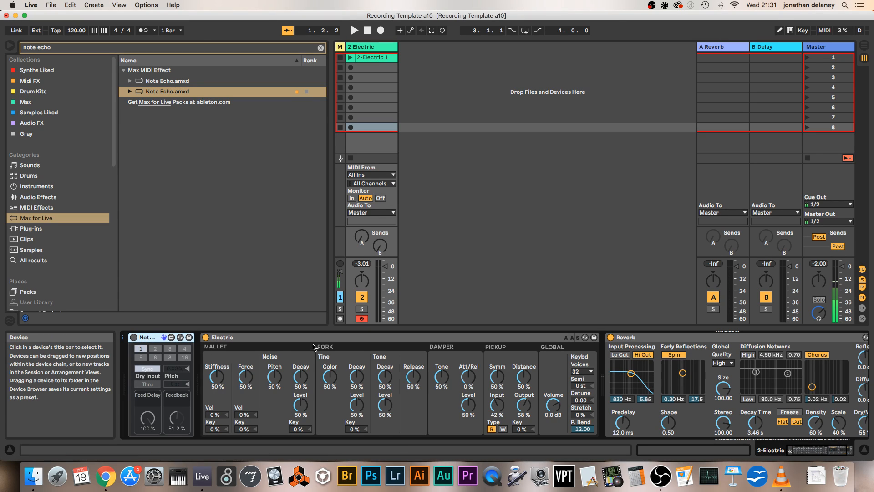
left_click(322, 49)
left_click(10, 45)
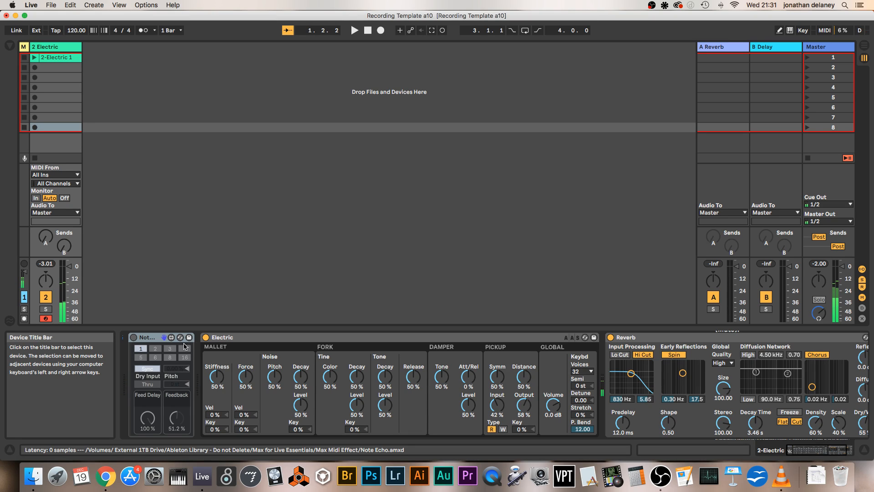
Activate Note Echo on the 2 Electric track, comparing it with bypass, and set its beat division to 3
left_click(133, 337)
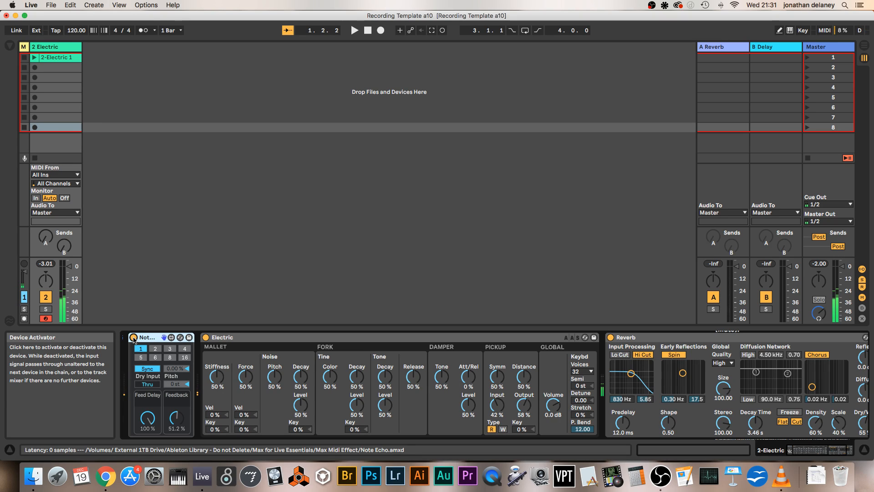
left_click(133, 338)
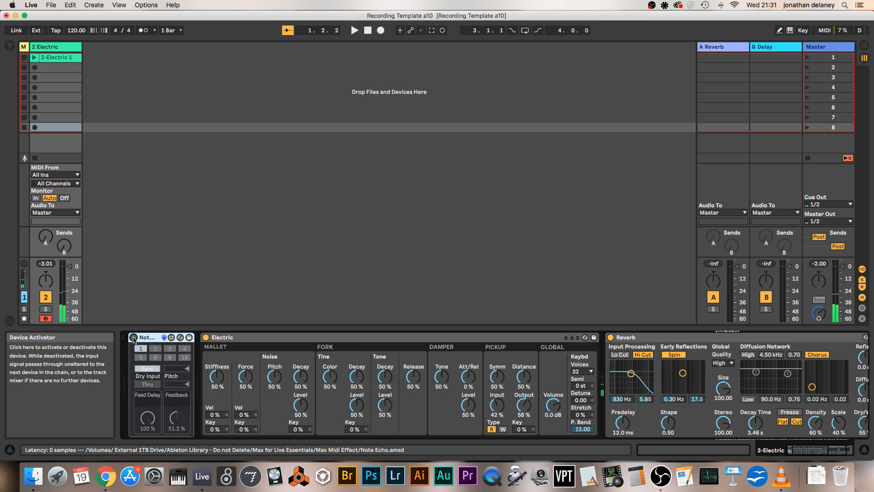
left_click(134, 337)
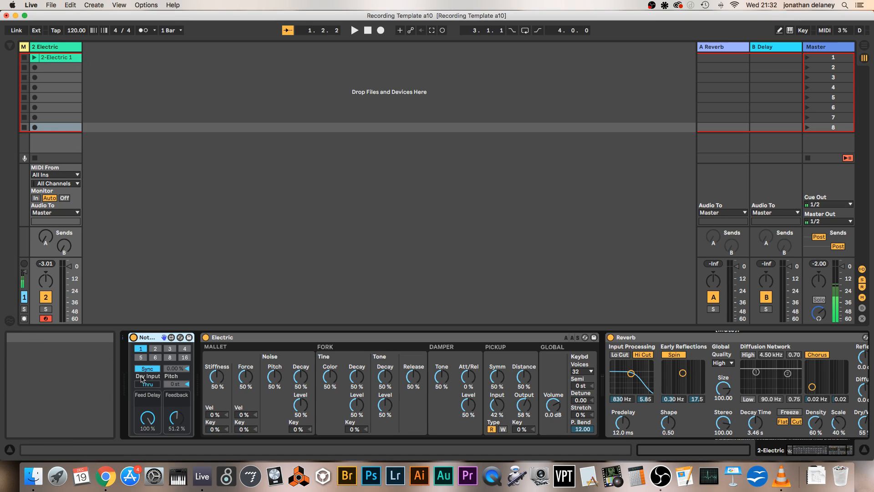
left_click(170, 349)
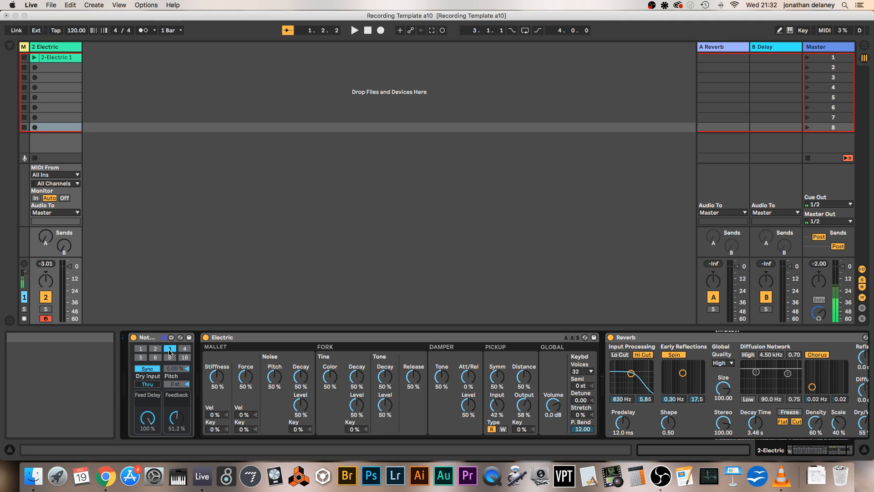
left_click(134, 338)
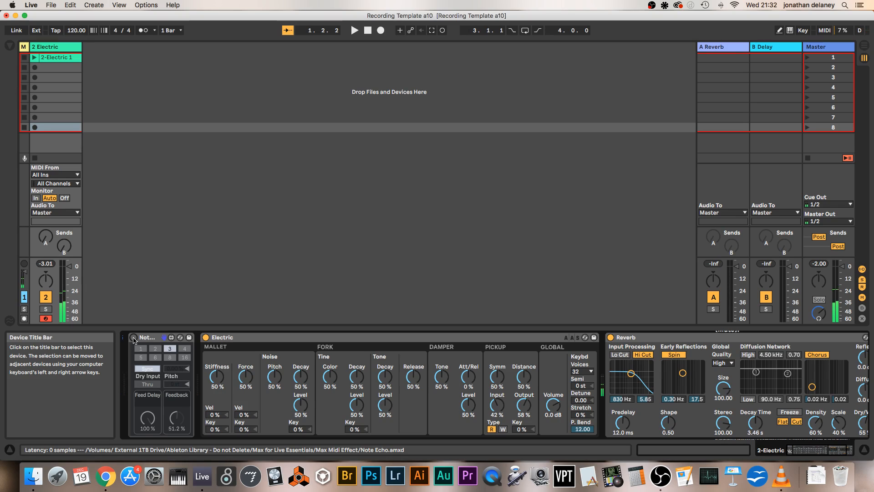
left_click(134, 338)
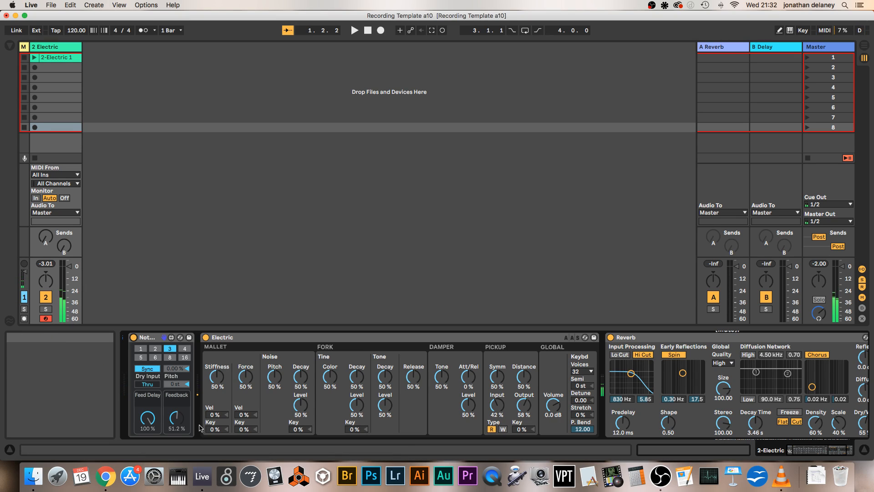
Try Note Echo's Feedback at 100%, reset it to 50%, and lower the Feed Delay to 14.2%
left_click_drag(176, 418, 176, 373)
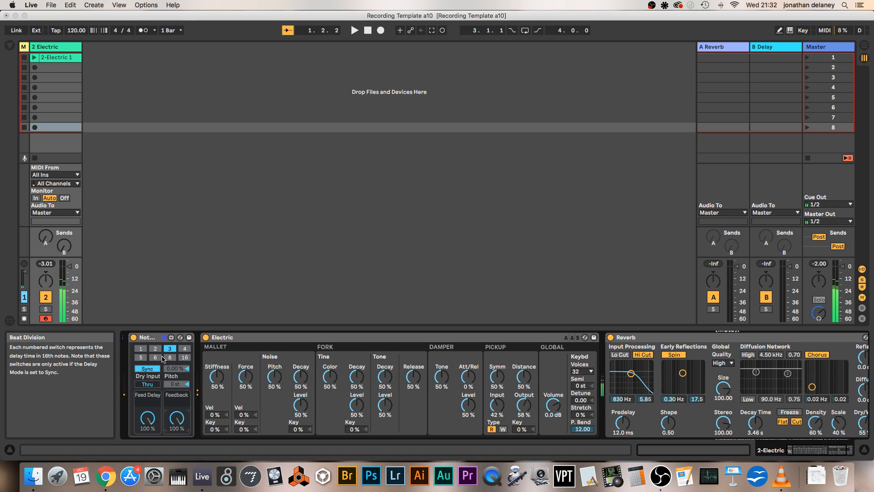
double_click(178, 422)
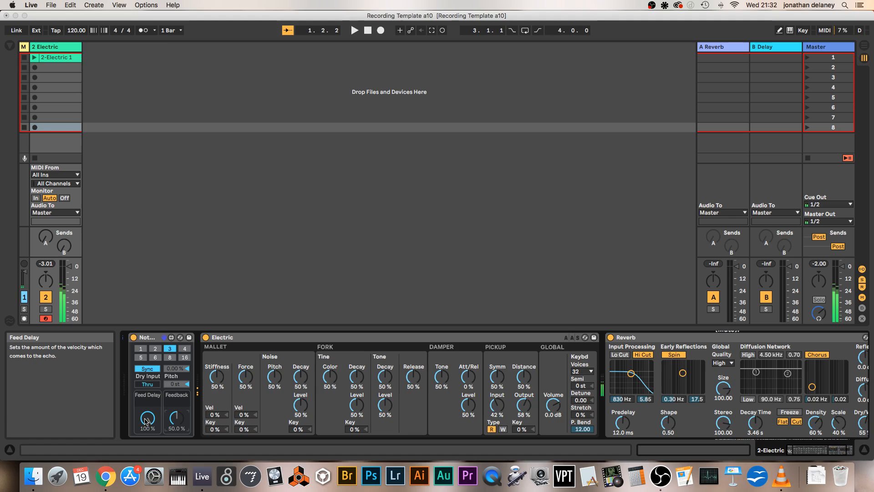
left_click(147, 417)
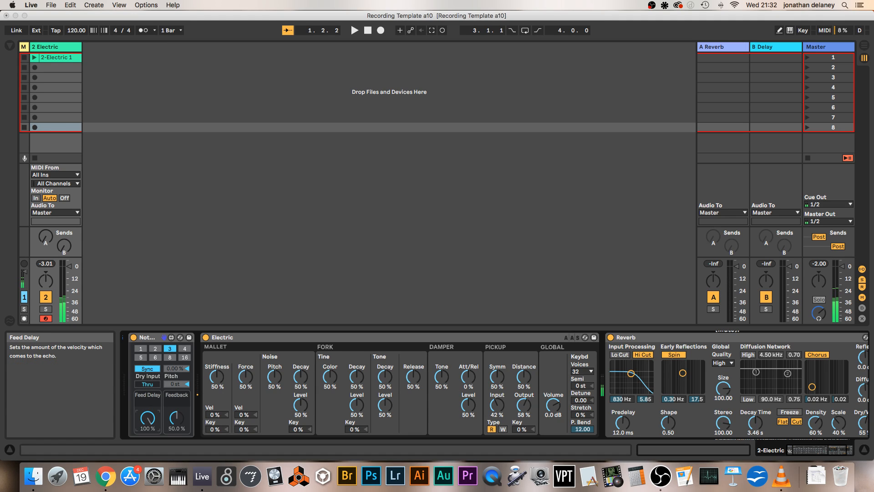
left_click_drag(146, 418, 147, 450)
left_click(148, 338)
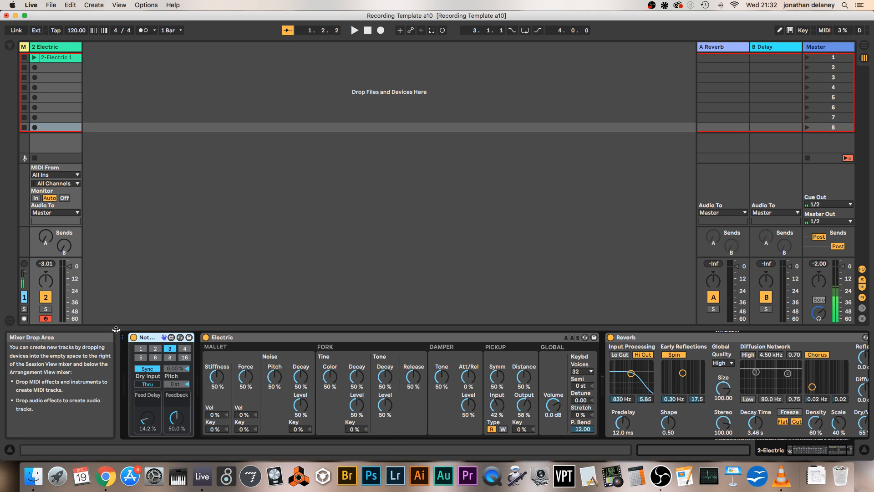
Delete the Note Echo device from the 2 Electric track and load a fresh Note Echo.amxd from the Midi FX collection
left_click(10, 46)
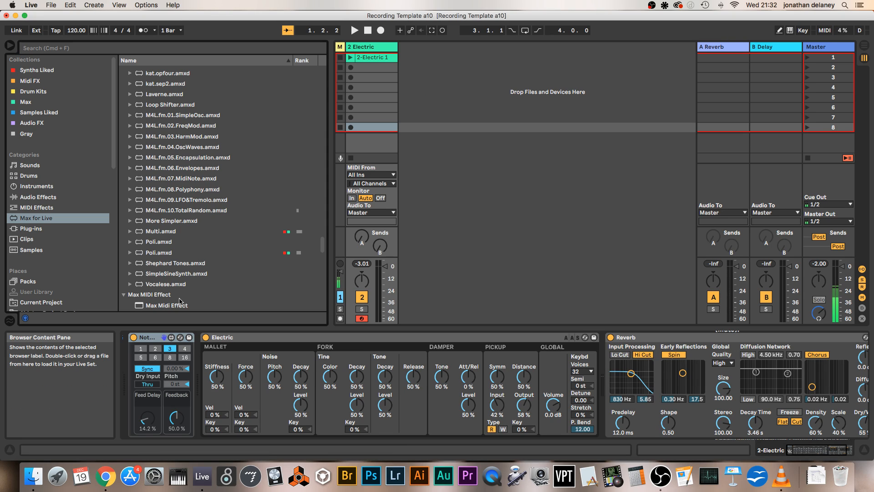
left_click(41, 103)
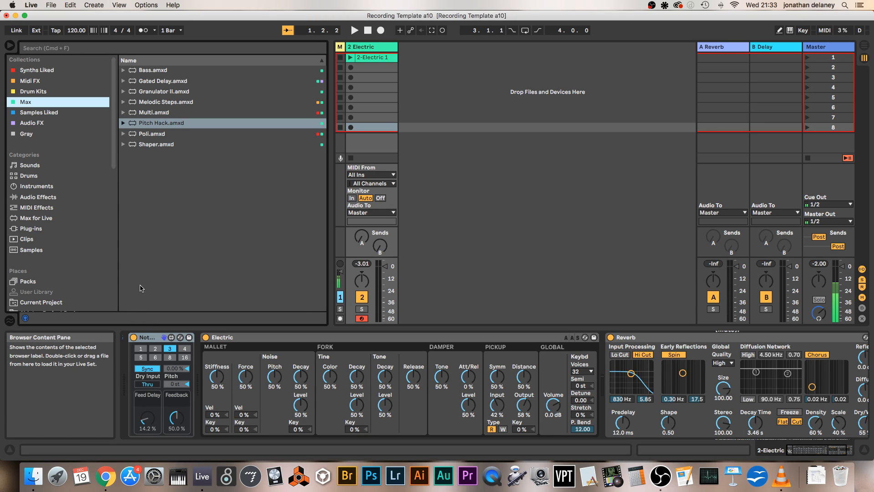
left_click(39, 82)
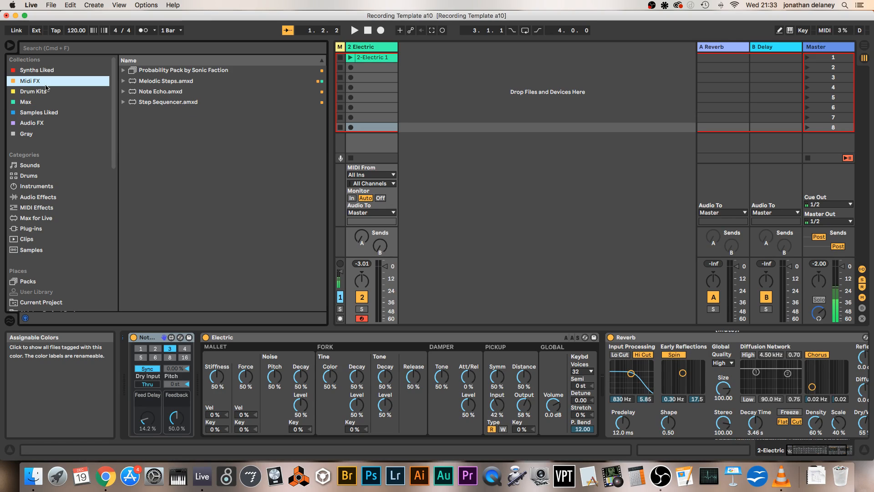
left_click(155, 338)
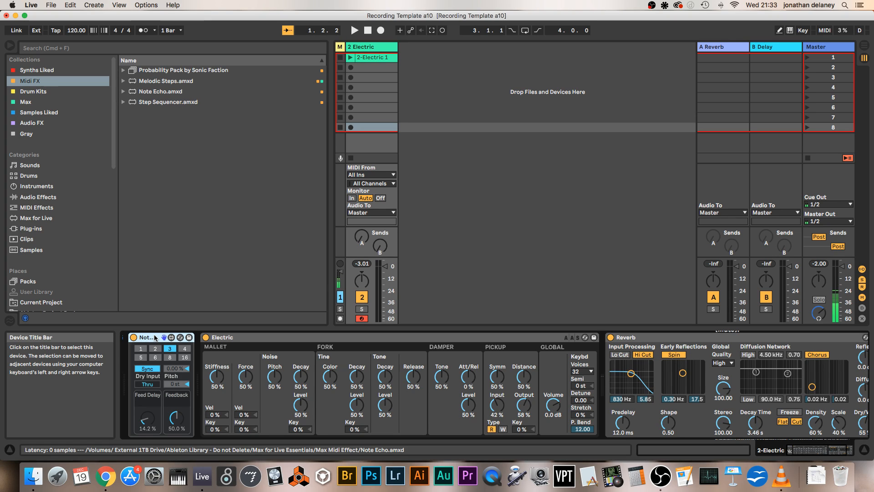
key("Delete")
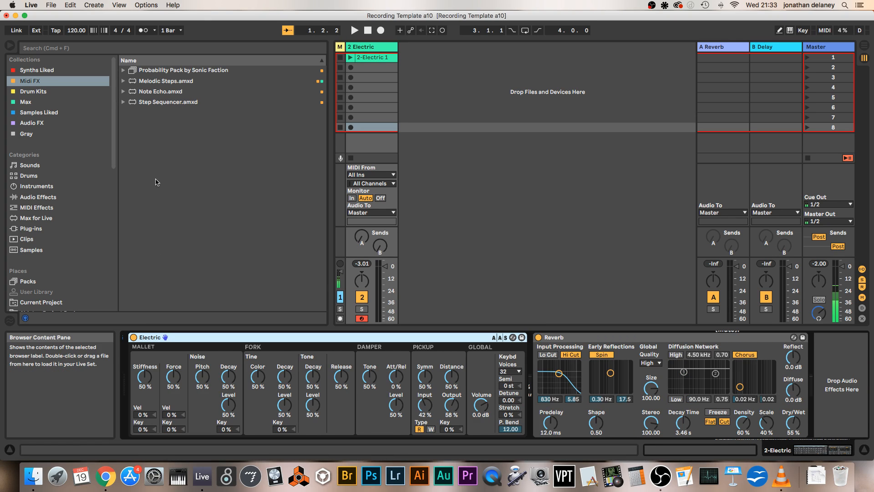
left_click(162, 93)
key("Return")
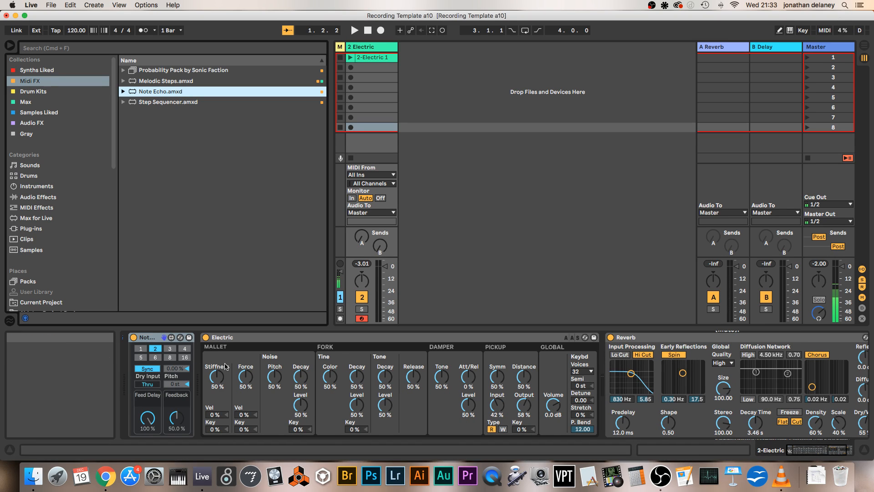
Try Note Echo's beat divisions 1, 2, 3 and 4 in turn
left_click(142, 351)
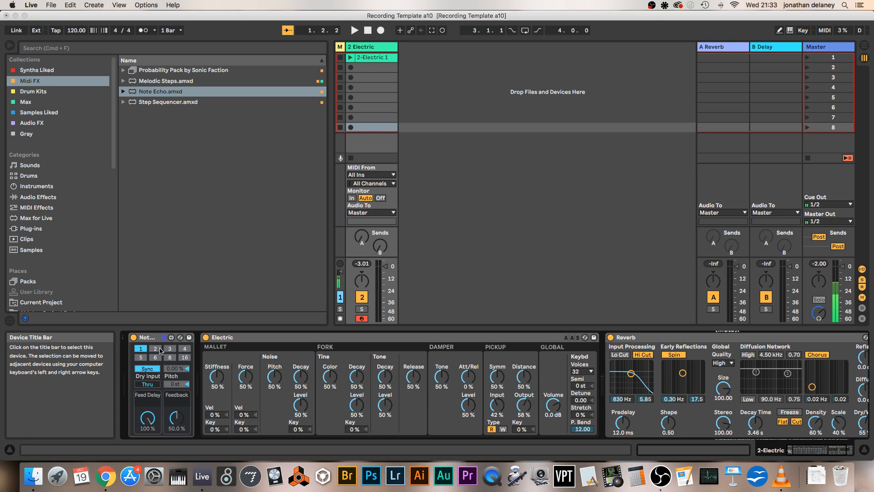
left_click(157, 349)
left_click(170, 349)
left_click(185, 349)
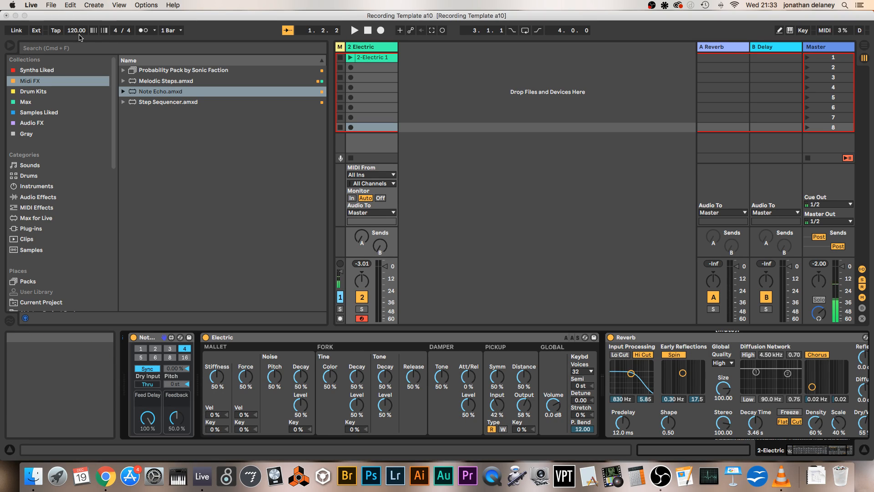
Try Note Echo's beat divisions 16 and 8, with the metronome switched on briefly and off again for reference
left_click(184, 357)
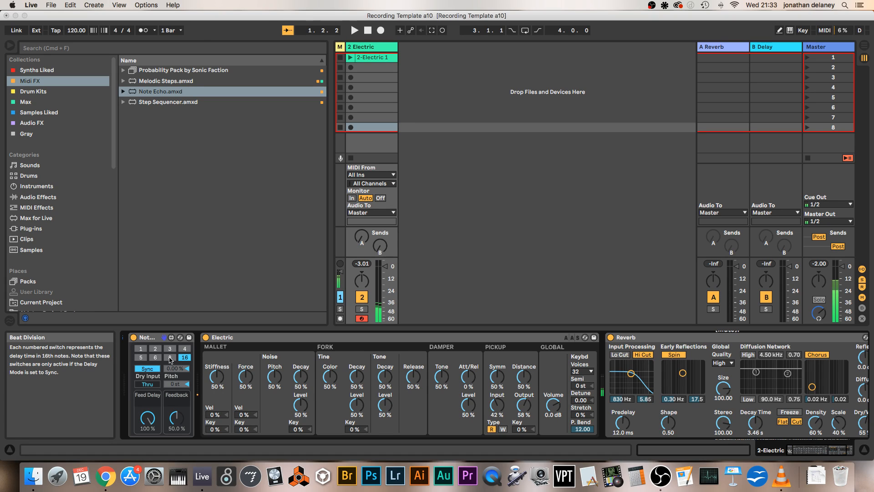
left_click(169, 358)
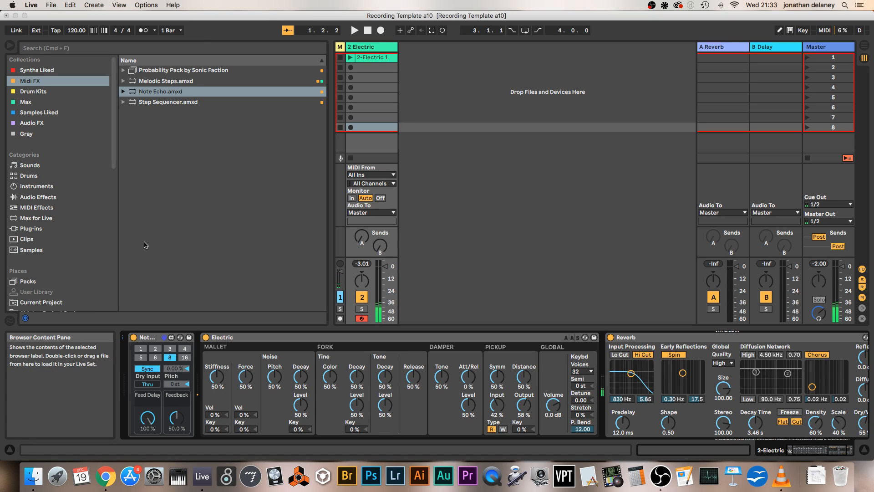
left_click(145, 30)
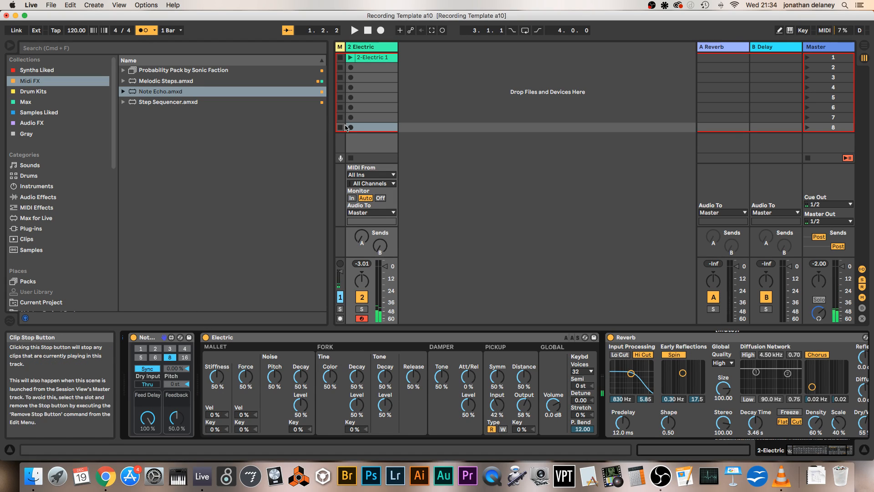
left_click(145, 31)
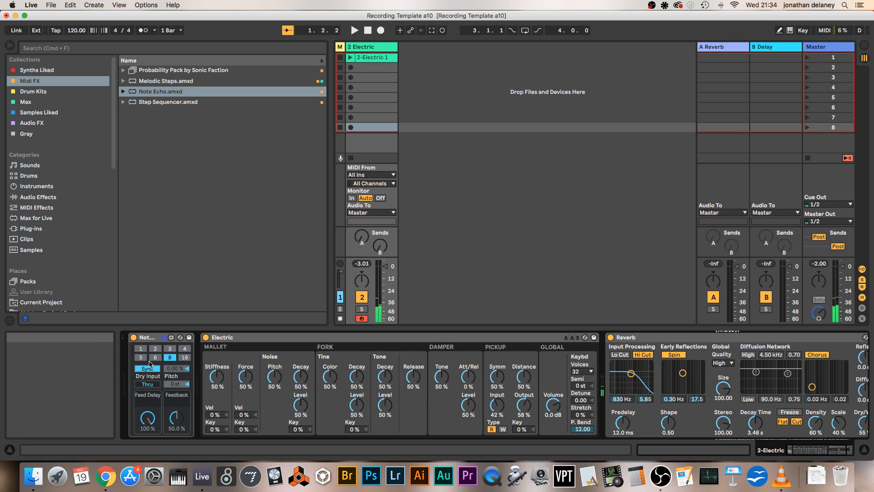
Lower Note Echo's beat division through 4, 3 and 2 to 1
left_click(185, 349)
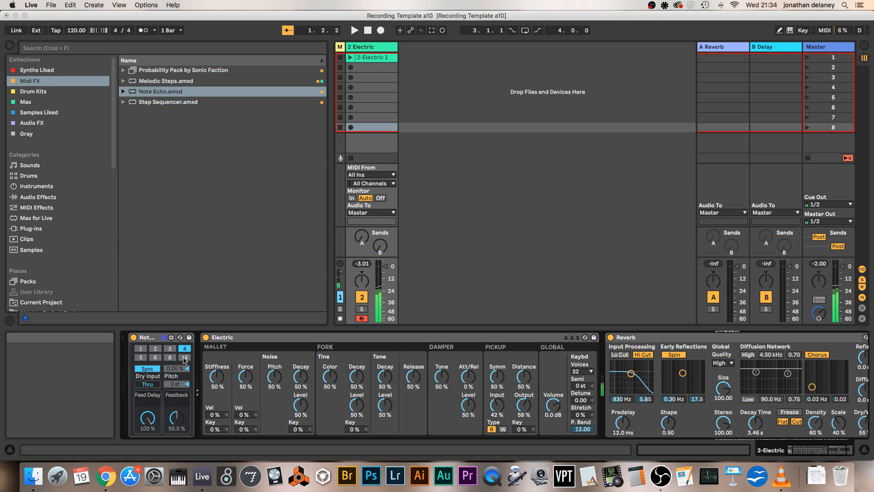
left_click(170, 349)
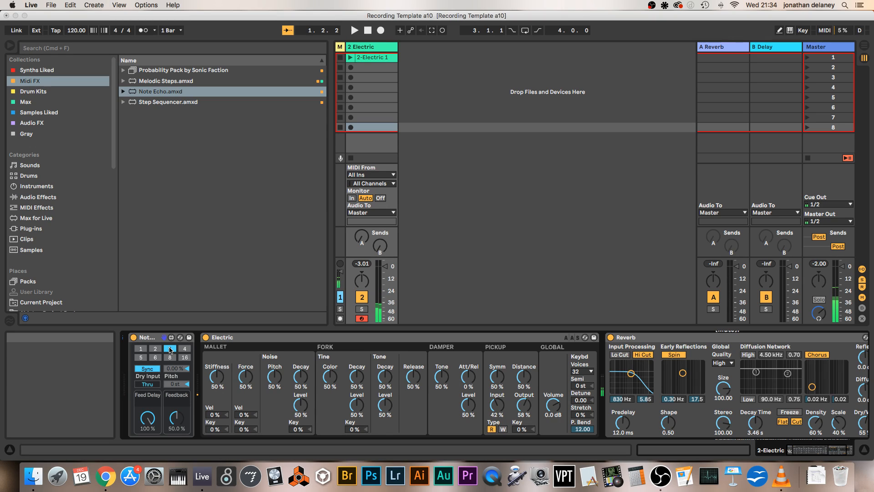
left_click(155, 349)
left_click(141, 349)
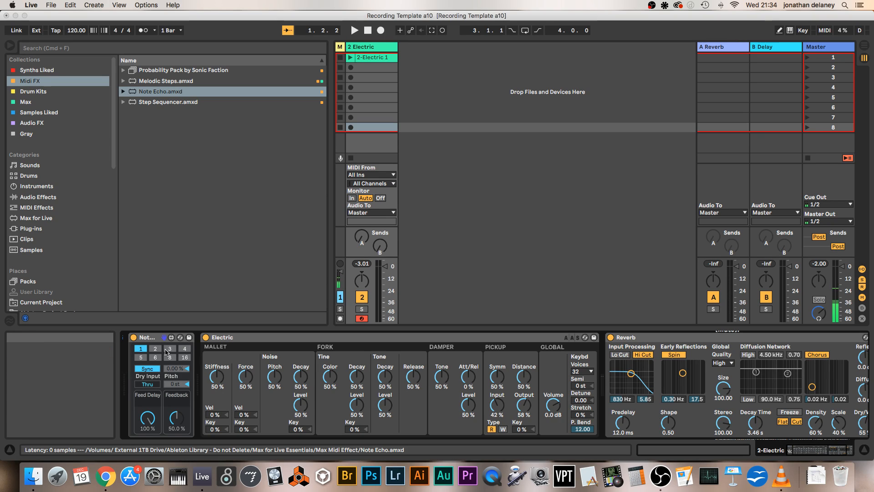
Switch Note Echo from Sync to Time mode, with a delay of 3.00 ms and Feedback at 100%
left_click(147, 370)
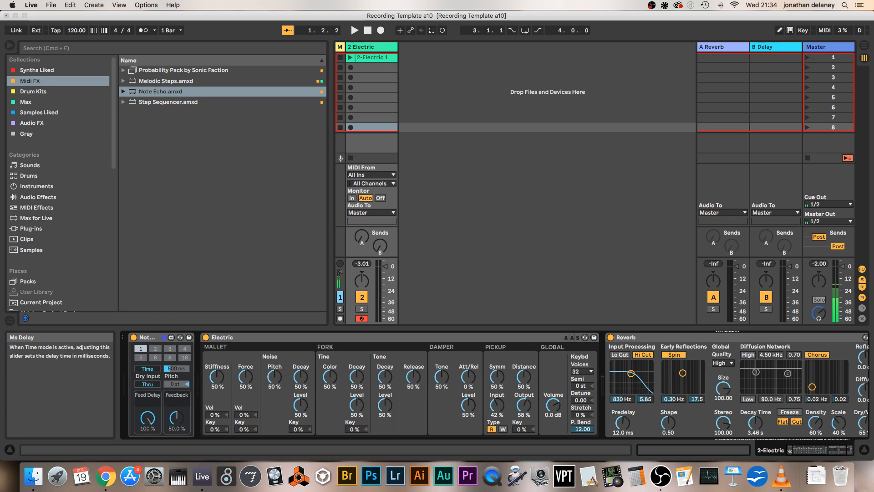
left_click_drag(170, 367, 177, 396)
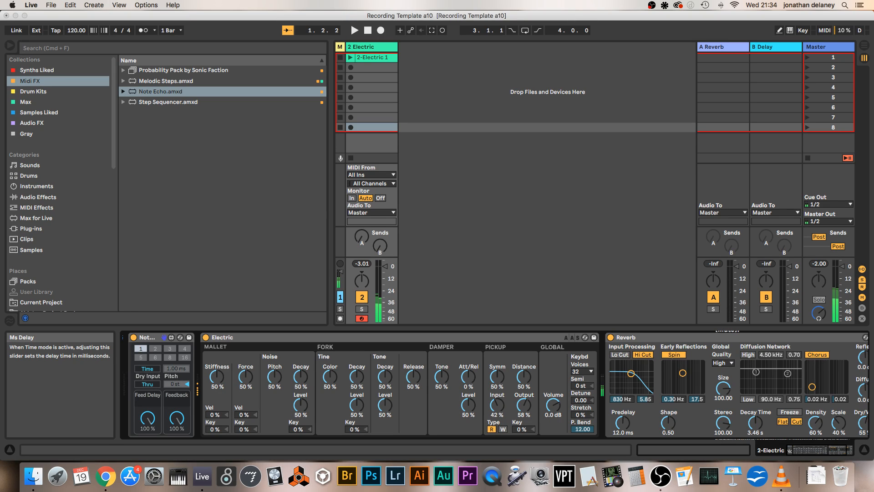
left_click_drag(176, 369, 176, 367)
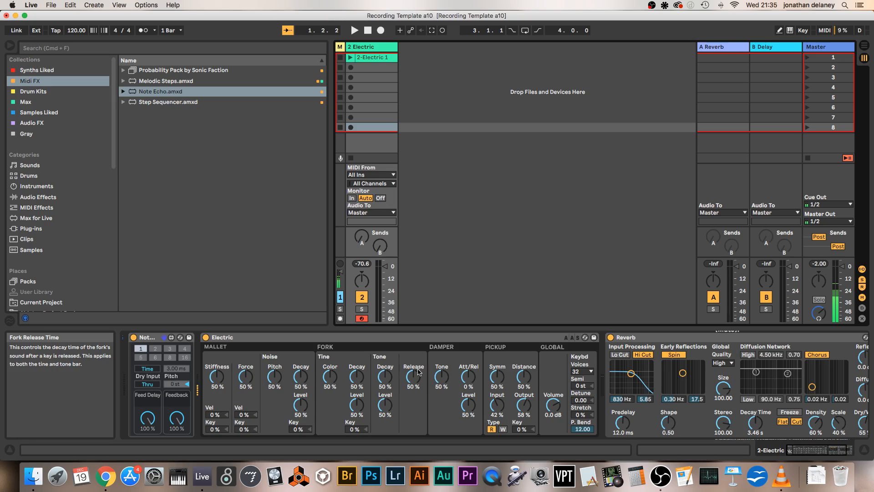
Add a Limiter audio effect after Reverb on the Electric track
key("Delete")
left_click(33, 199)
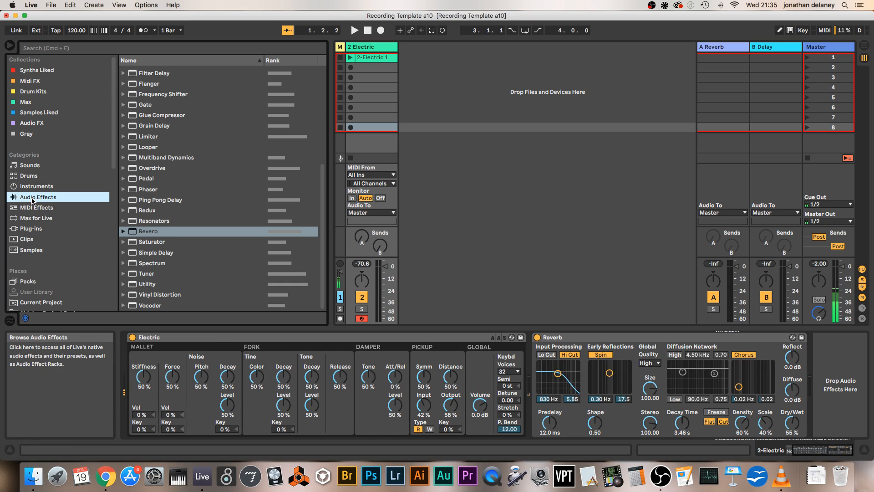
scroll(168, 246, "up", 2)
scroll(167, 248, "down", 2)
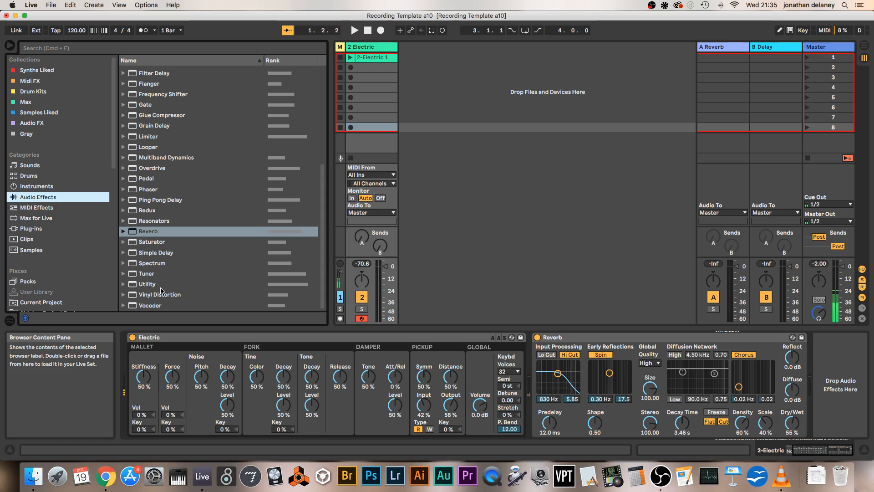
double_click(160, 137)
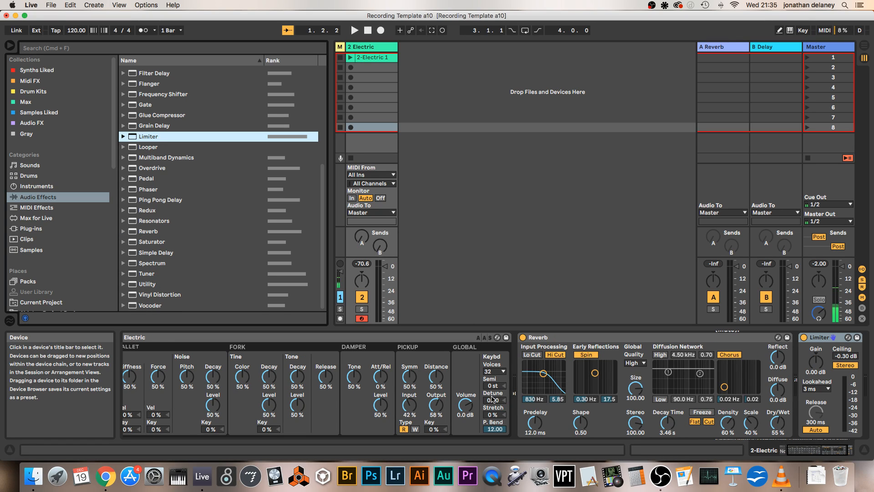
Set the Limiter's Ceiling to -6.94 dB on the Electric track
scroll(376, 382, "right", 3)
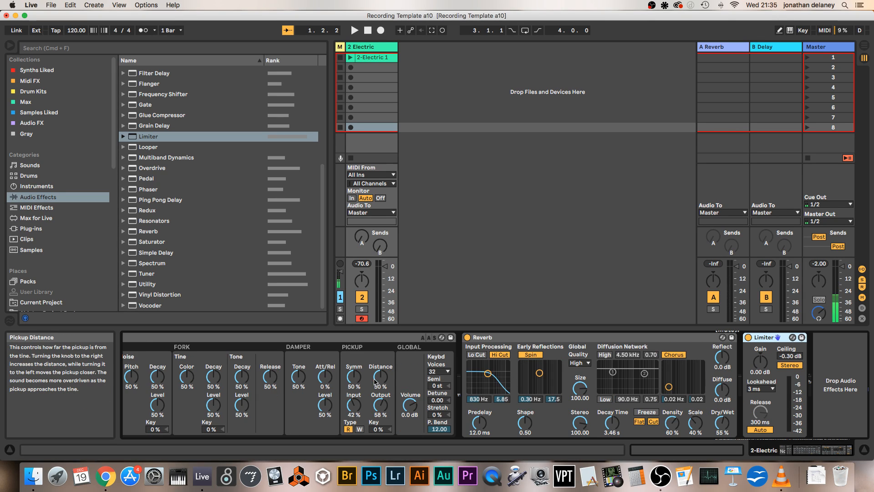
scroll(376, 382, "left", 5)
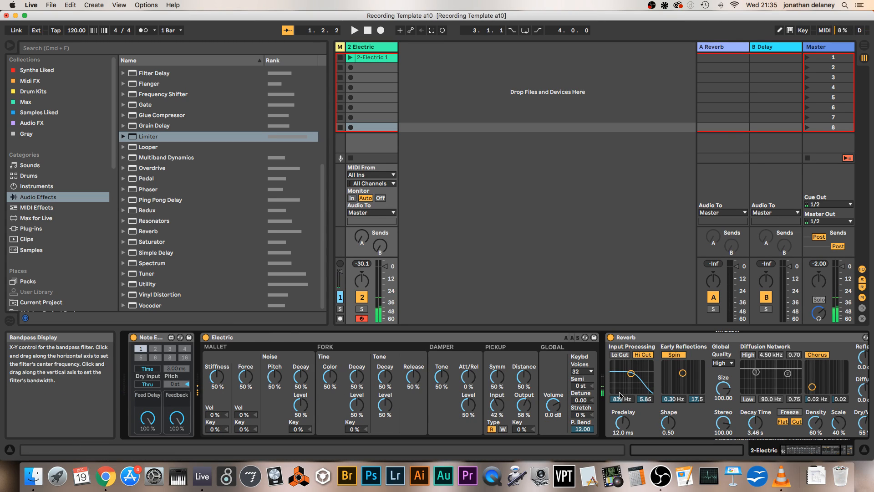
key("Return")
left_click_drag(790, 355, 790, 364)
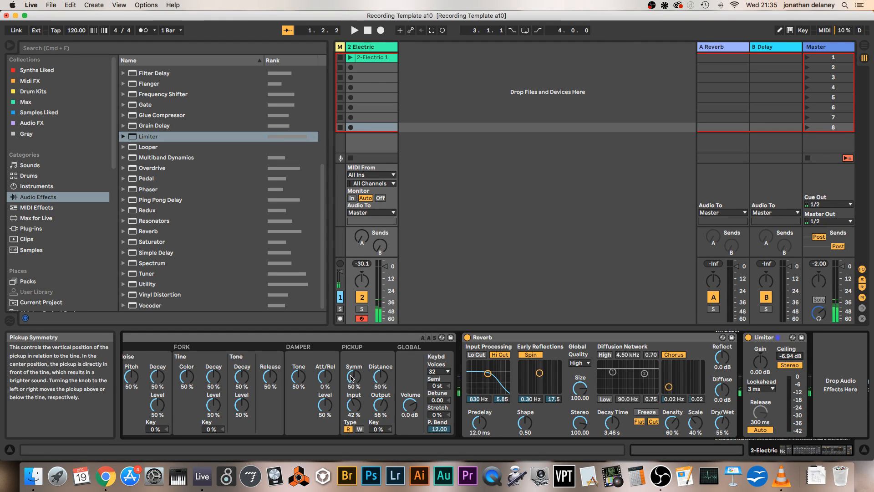
Shorten Note Echo's delay time and lower the Limiter's Ceiling to -24.0 dB
scroll(278, 395, "left", 5)
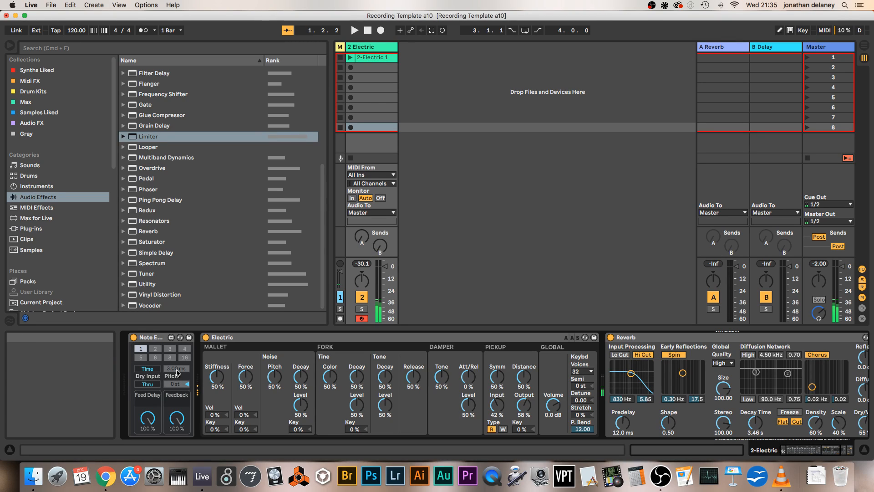
left_click_drag(177, 369, 177, 394)
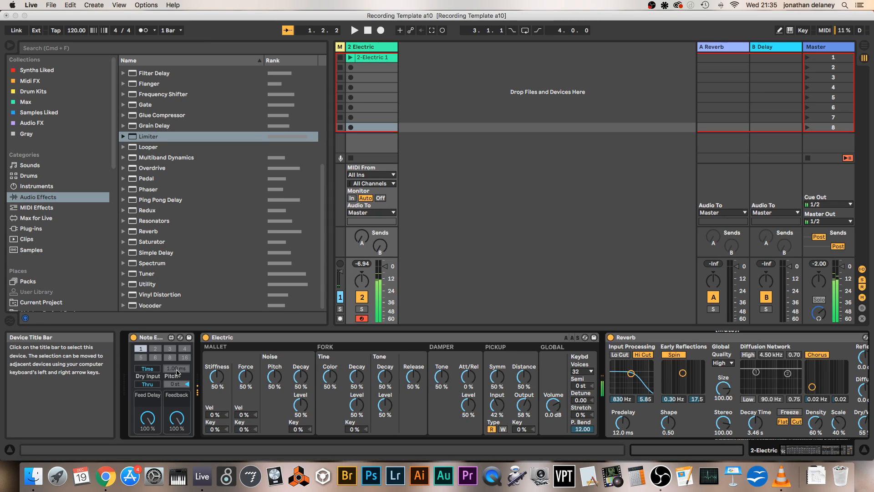
scroll(837, 389, "right", 5)
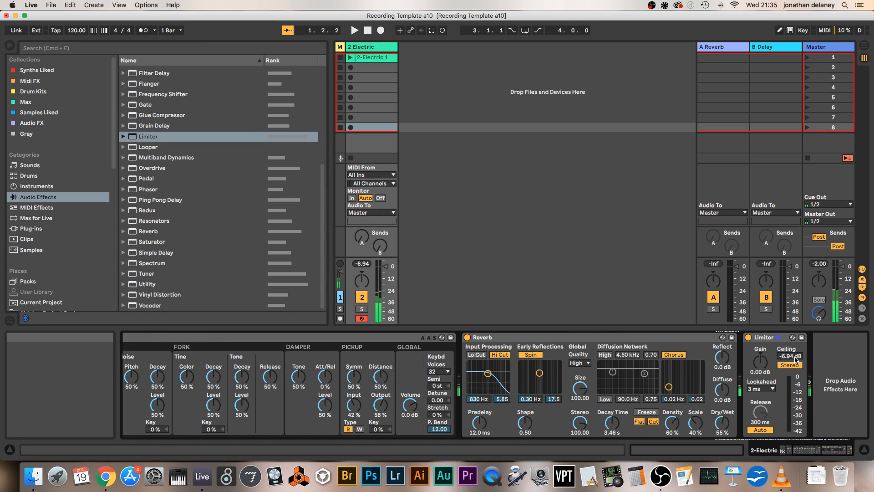
left_click_drag(796, 360, 796, 387)
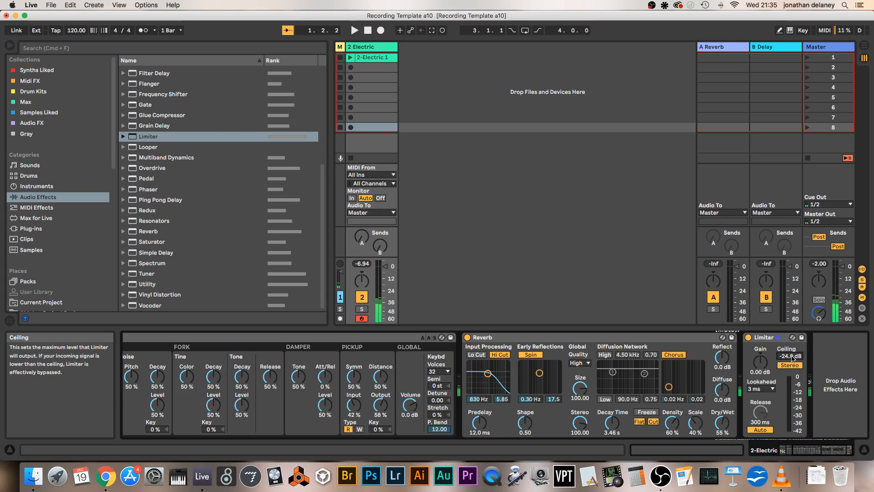
Raise Note Echo's delay time to about 50 ms and try Feedback at 52.8%
scroll(263, 412, "left", 1)
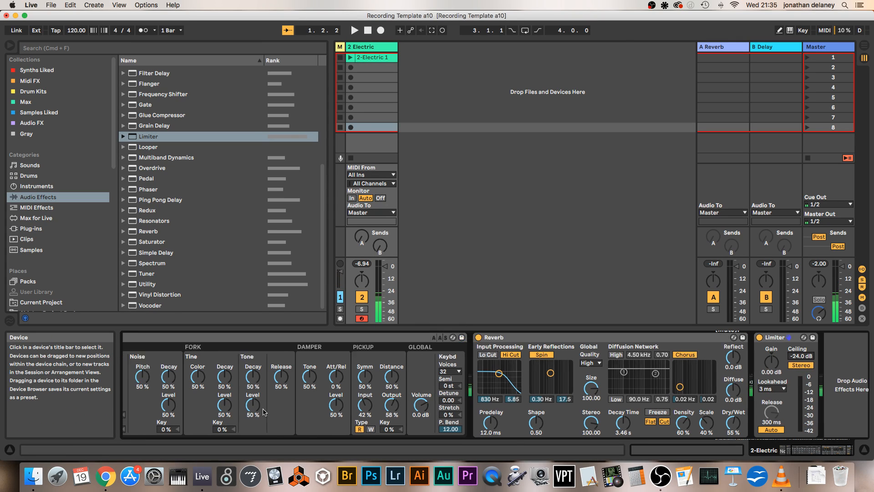
scroll(263, 412, "left", 3)
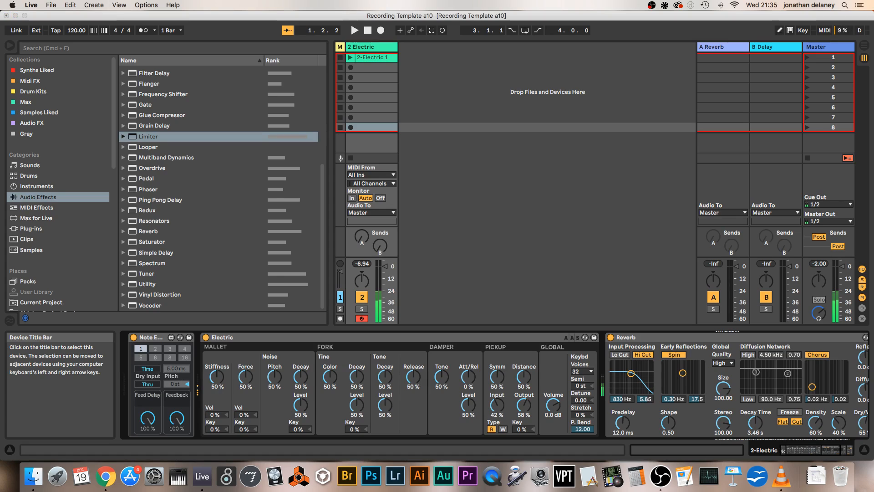
mouse_move(177, 369)
left_mouse_down()
mouse_move(177, 358)
mouse_move(177, 367)
left_mouse_up()
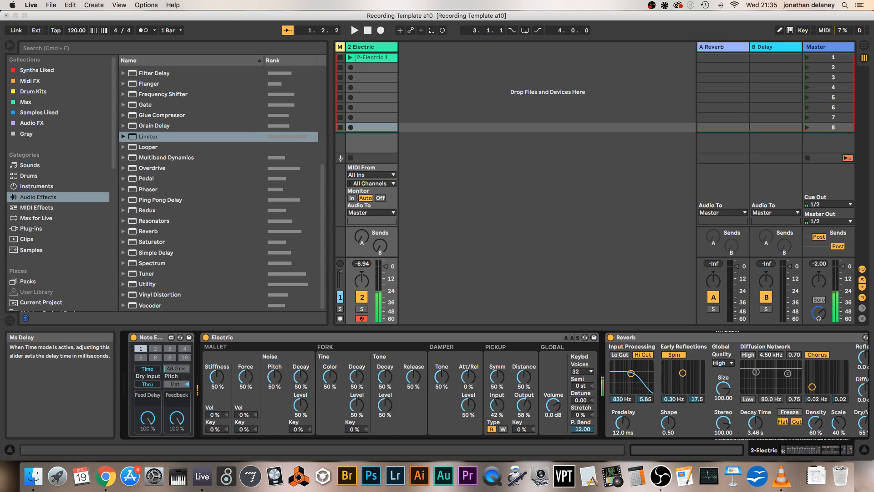
left_click_drag(177, 418, 177, 428)
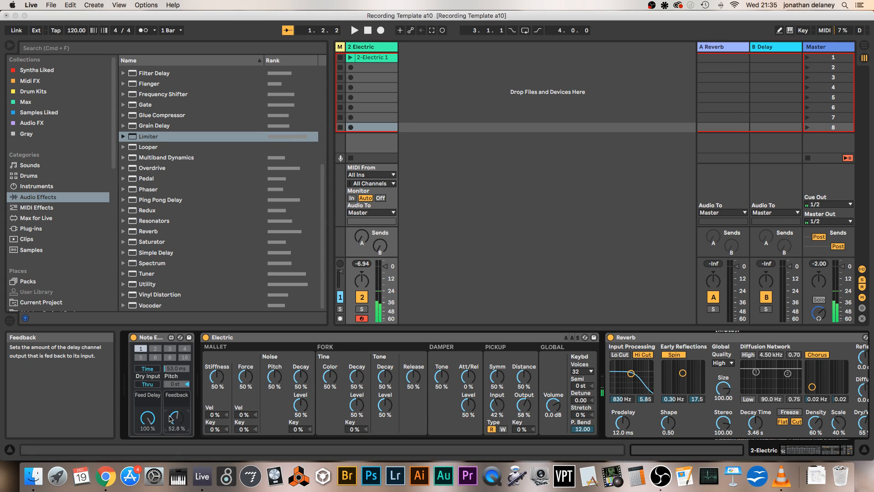
Set Note Echo's delay time to 100 ms and try Feedback at 73.2% and 100%
left_click_drag(177, 368, 176, 359)
left_click_drag(179, 394, 180, 373)
left_click_drag(180, 422, 180, 429)
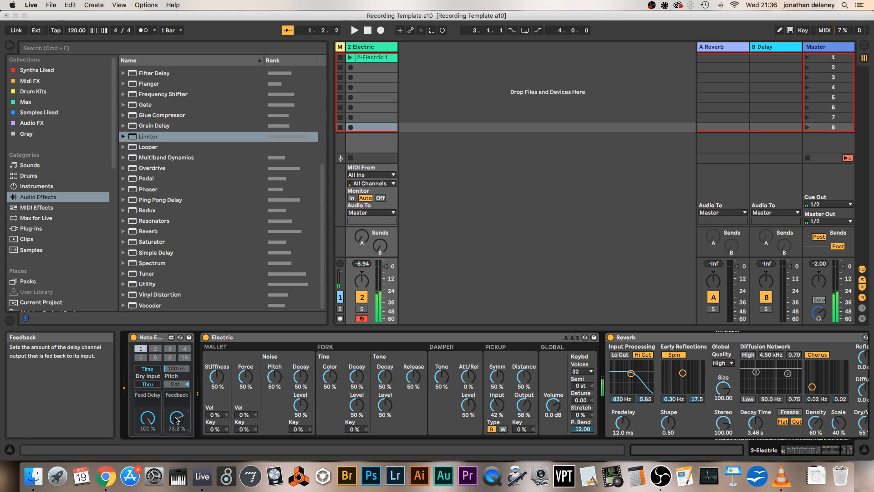
left_click_drag(178, 418, 179, 415)
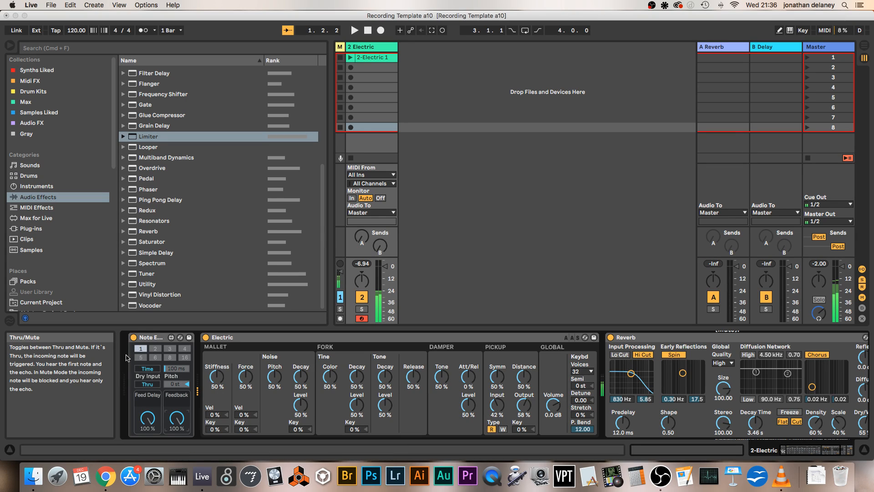
Lower Note Echo's Feedback to 48.8% and switch it to Sync mode with beat division 3
left_click_drag(177, 417, 177, 442)
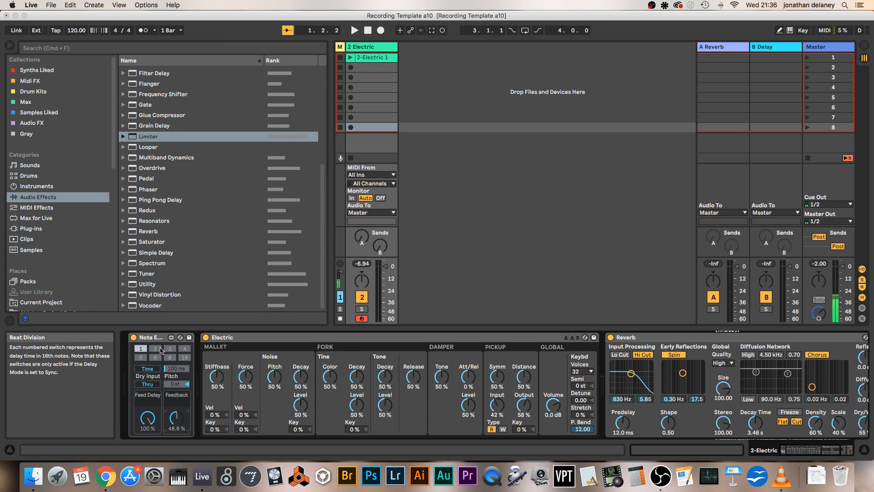
left_click(147, 368)
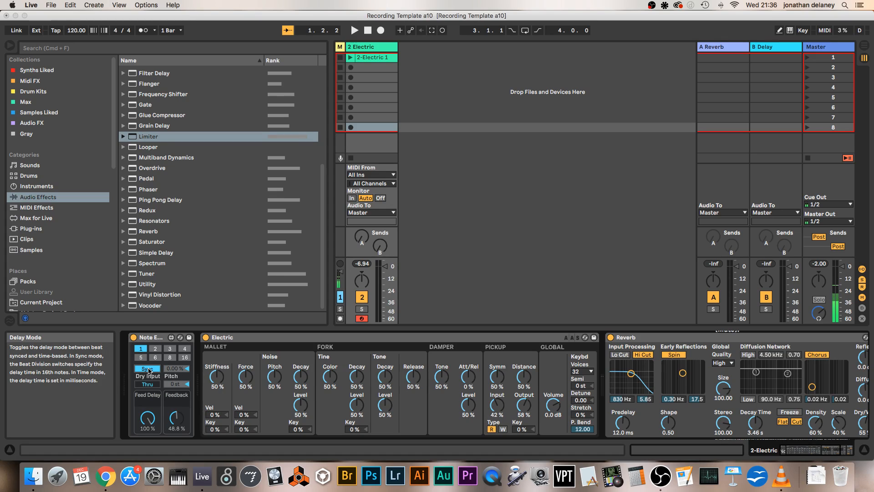
left_click(171, 348)
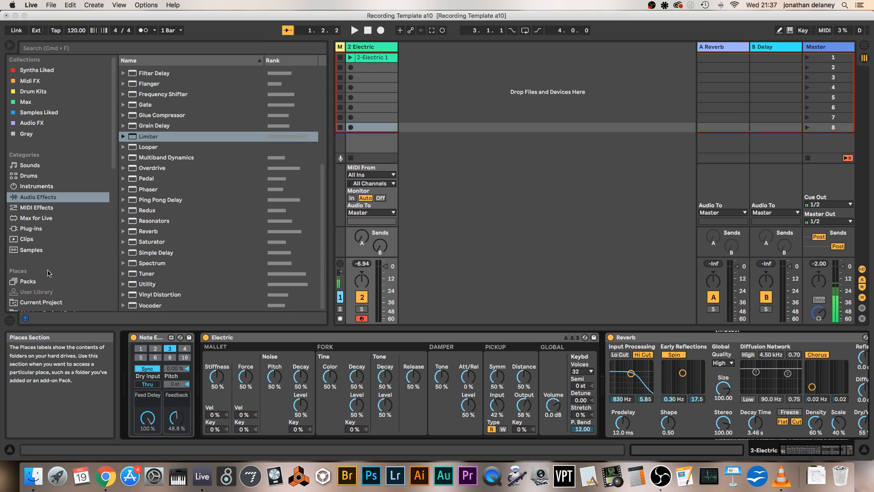
Preview BREAK ROLL 4.mp3 from the infamous kit 2 folder in the Drums place, and close that folder again
scroll(49, 273, "down", 5)
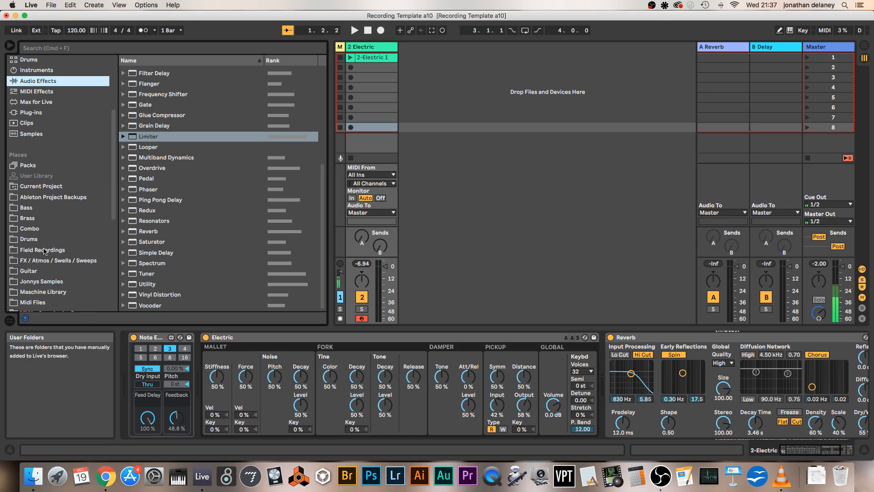
left_click(39, 241)
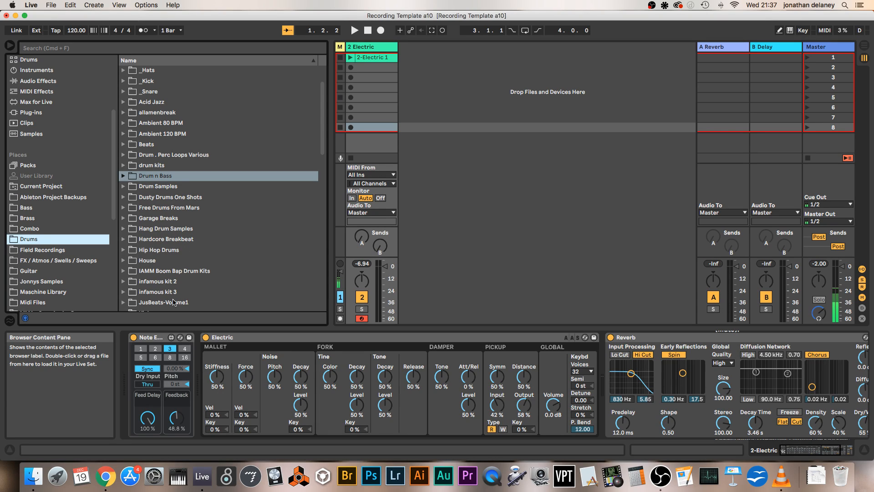
left_click(123, 282)
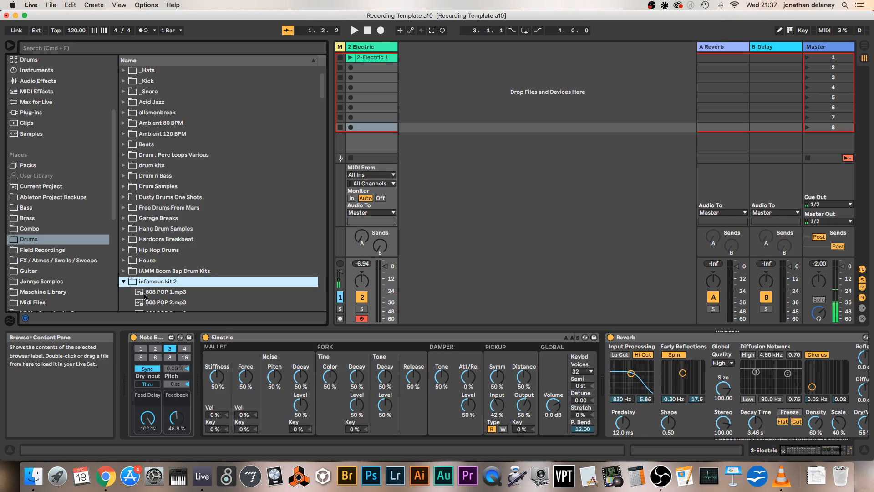
scroll(166, 289, "up", 1)
scroll(166, 289, "down", 10)
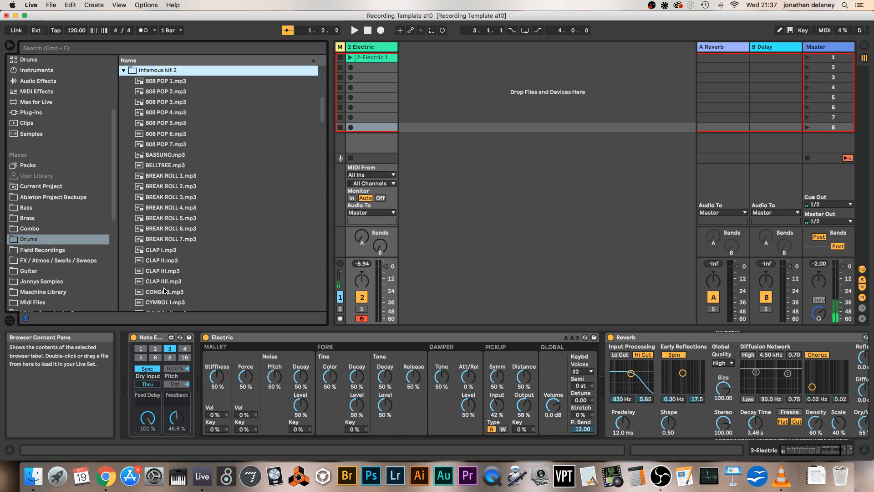
left_click(166, 200)
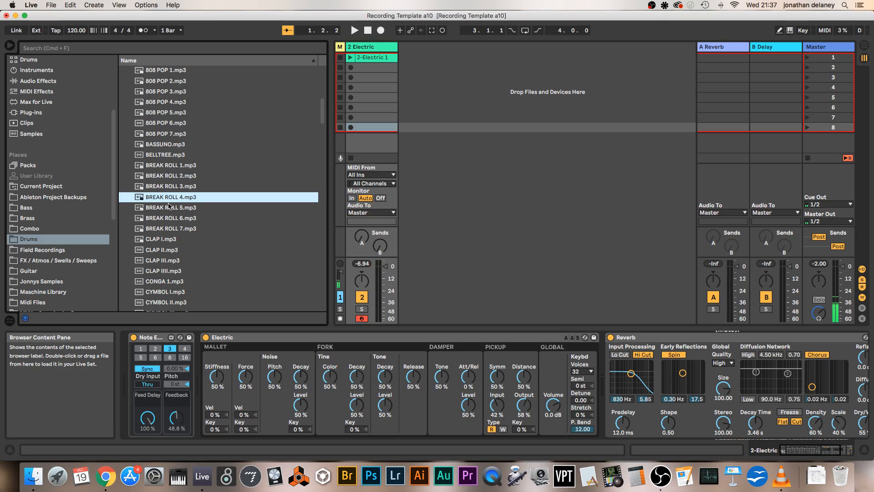
scroll(166, 205, "up", 5)
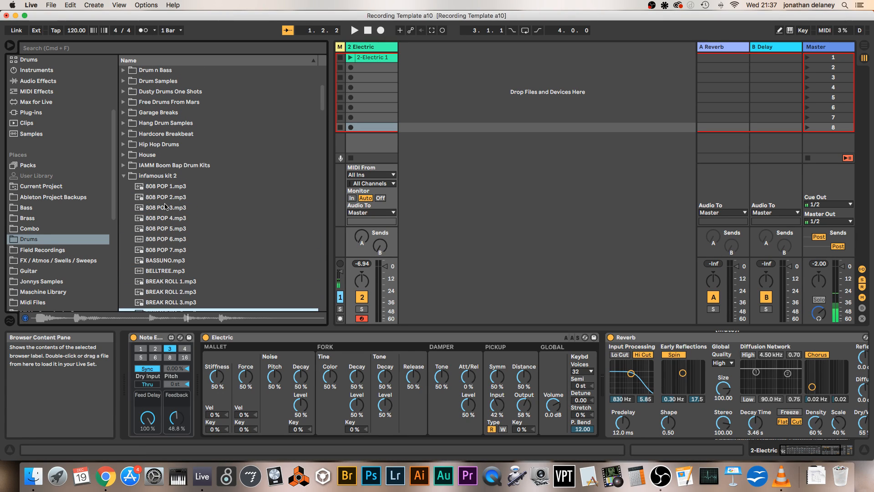
scroll(165, 206, "down", 8)
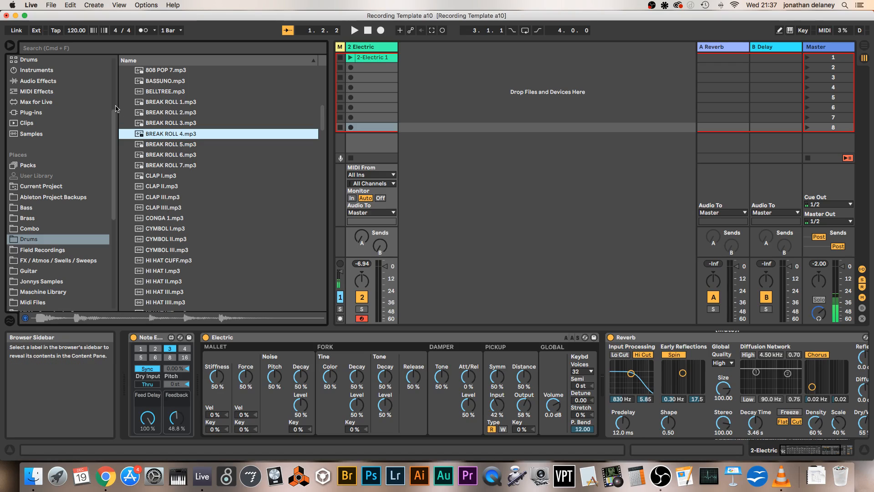
scroll(125, 109, "up", 5)
left_click(123, 103)
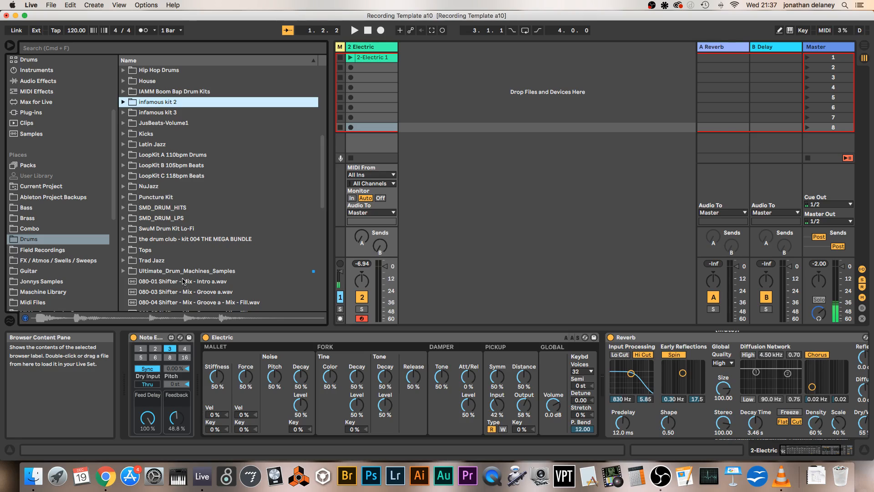
Preview 105 NuJazz Drums 03.R.wav from the Drums place, load it onto a new audio track and launch its clip
scroll(147, 235, "up", 2)
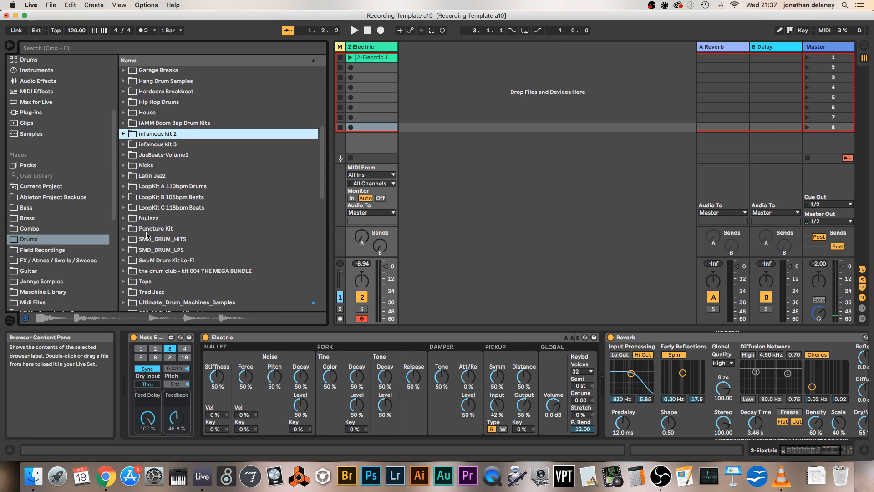
scroll(147, 236, "down", 15)
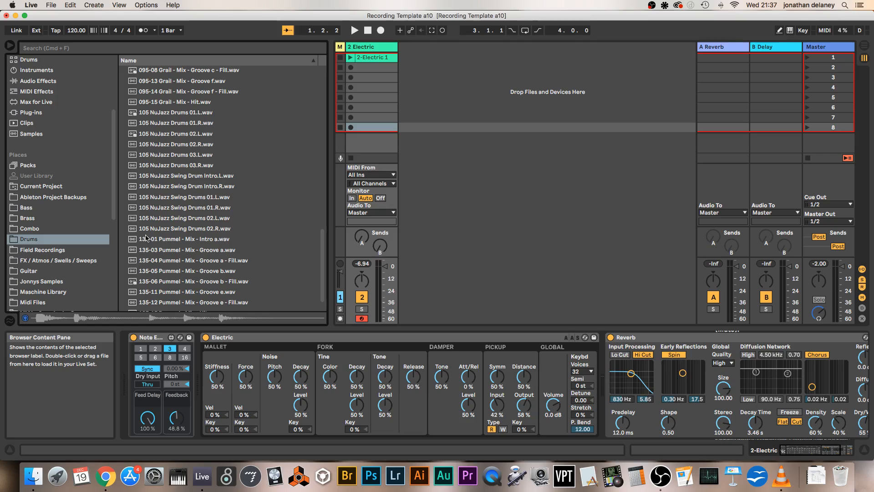
left_click(168, 165)
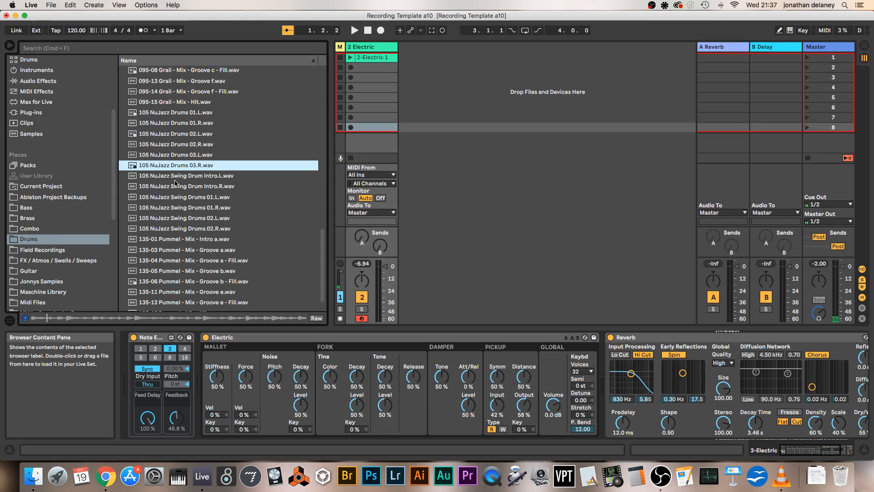
left_click_drag(174, 170, 432, 55)
left_click(403, 58)
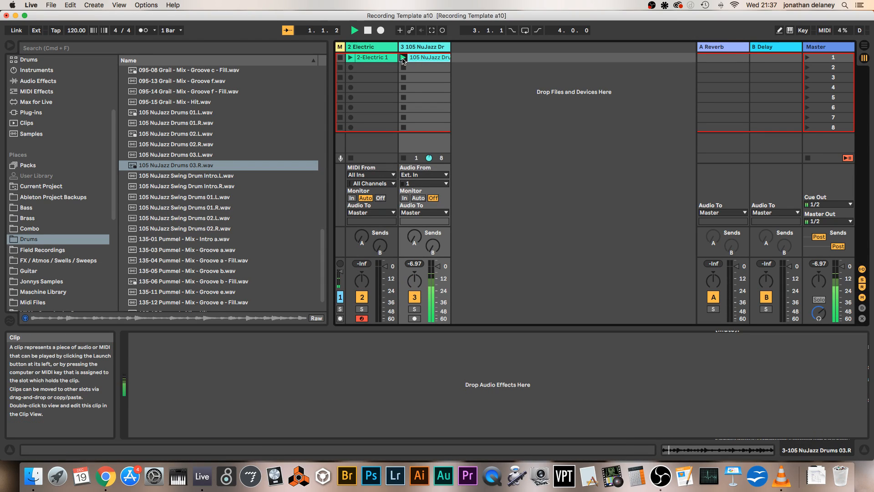
Lower the NuJazz drum track's volume and bring up Note Echo in the Electric track's device chain
left_click_drag(437, 266, 438, 277)
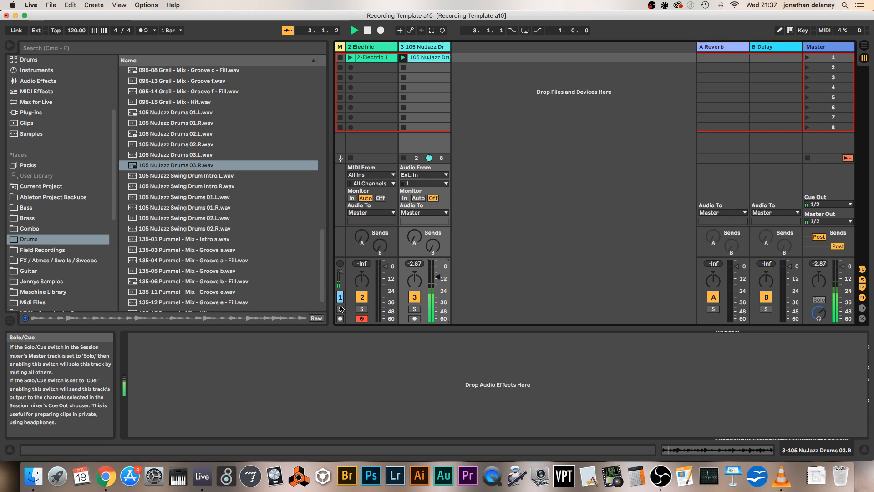
left_click(372, 46)
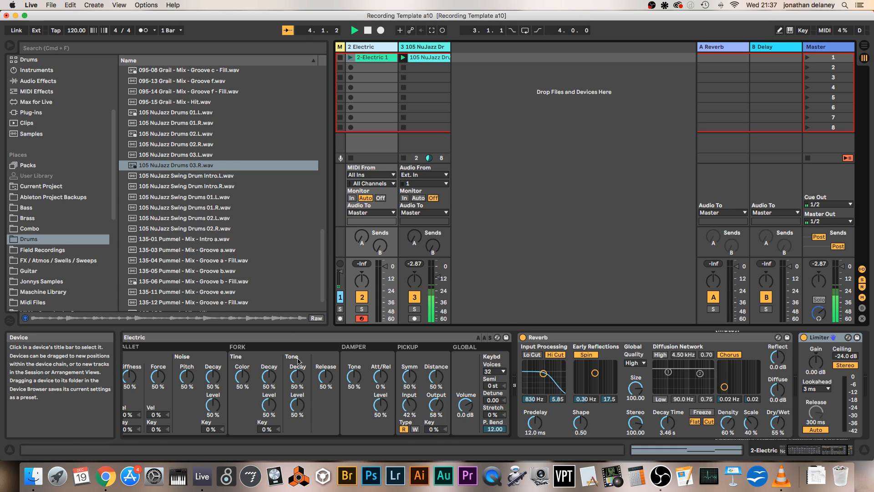
scroll(298, 361, "right", 3)
scroll(273, 387, "left", 6)
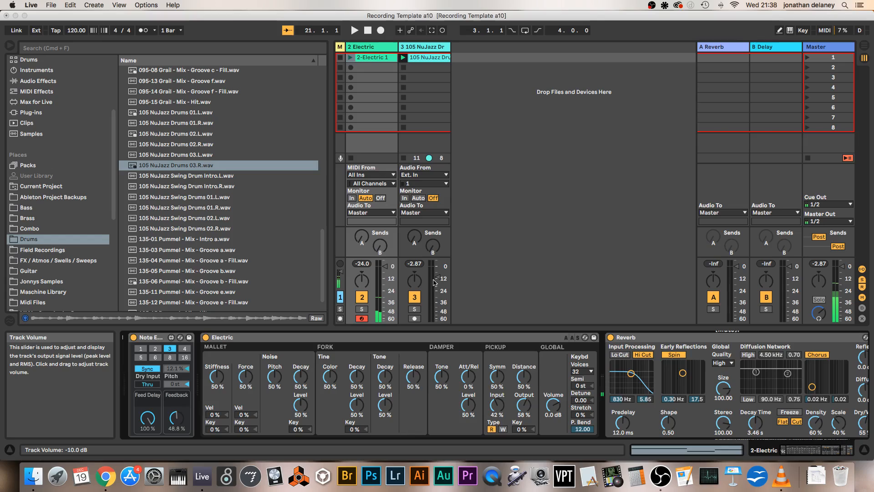
left_click_drag(437, 278, 438, 283)
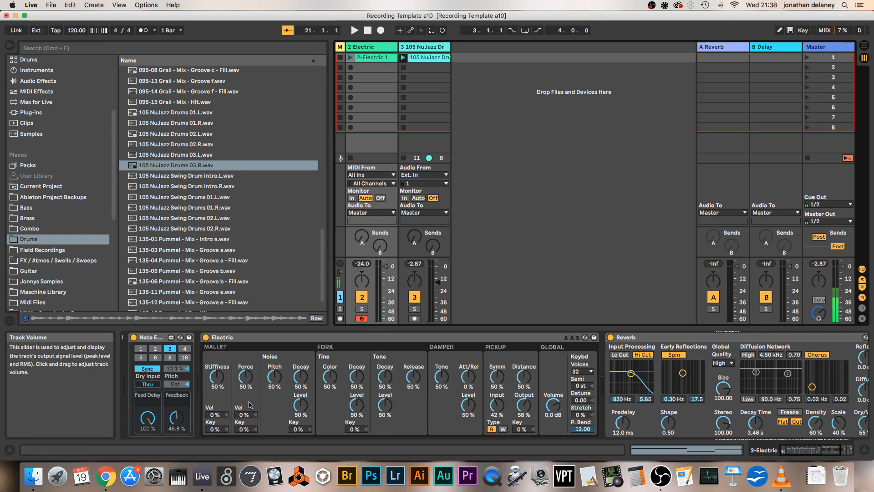
Reset Note Echo's sync delay percentage to 0.00% and set its Dry Input to Mute
left_click(188, 368)
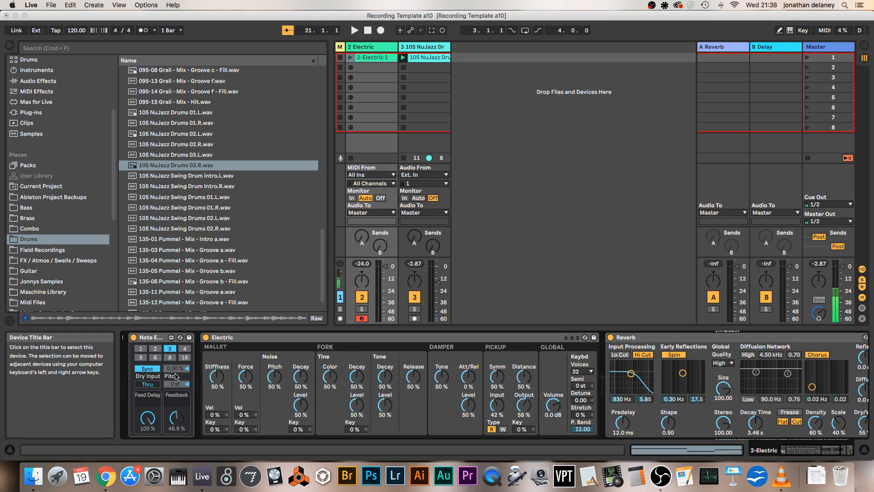
left_click(144, 385)
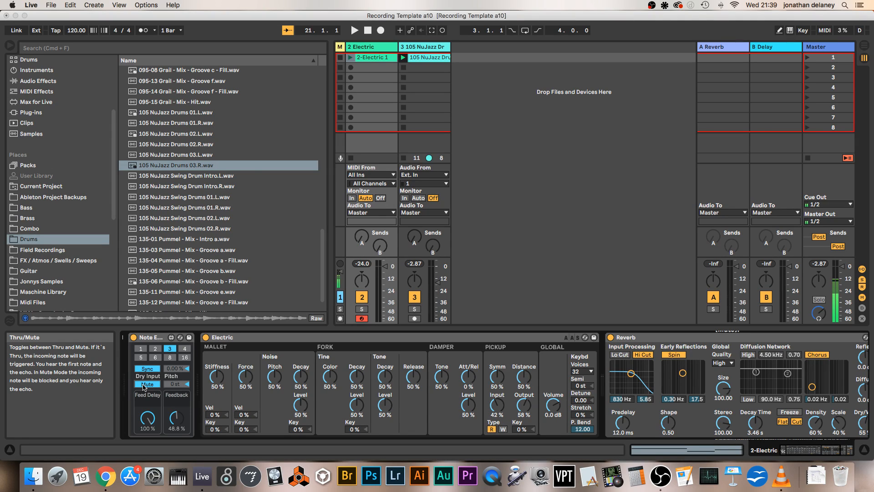
Set Note Echo's Pitch to +5 st, then try beat division 1 before choosing beat division 2
left_click(182, 384)
left_click_drag(182, 384, 182, 381)
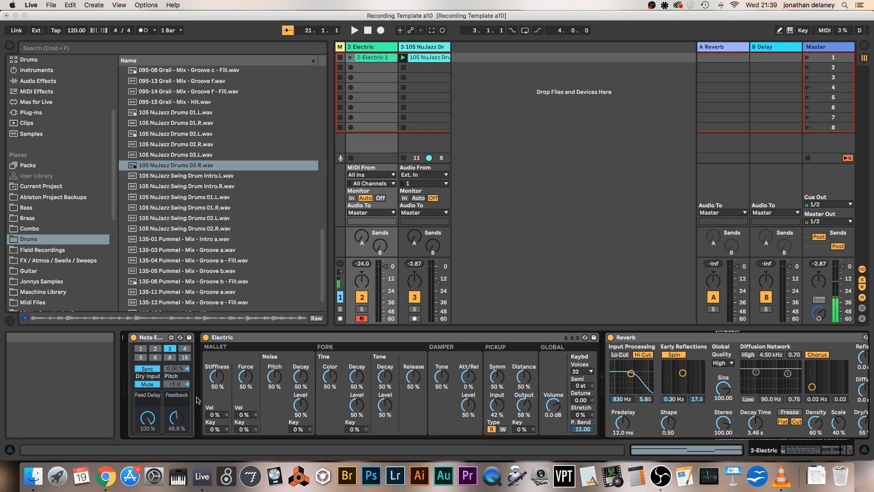
mouse_move(182, 384)
left_mouse_down()
mouse_move(181, 373)
mouse_move(186, 380)
left_mouse_up()
left_click(186, 385)
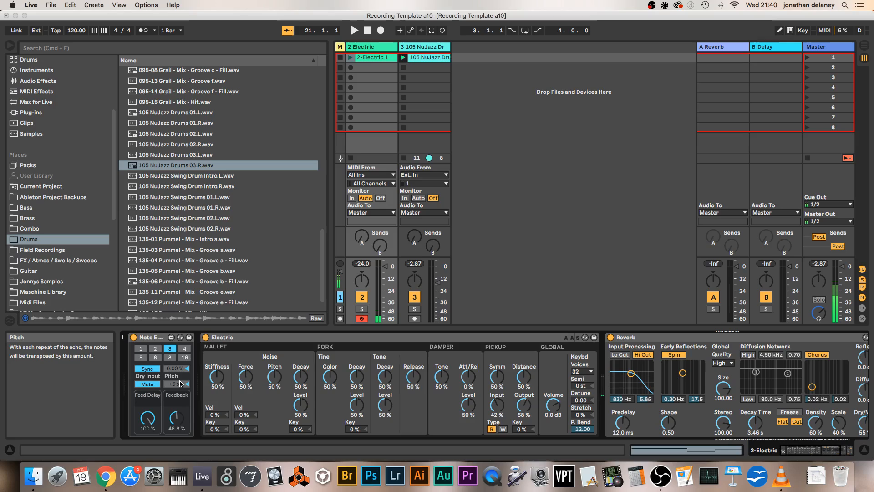
left_click(142, 349)
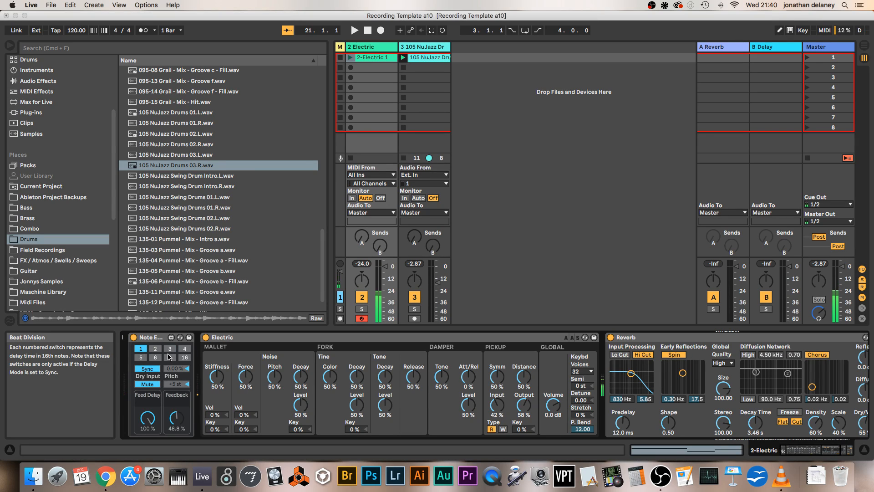
left_click(159, 349)
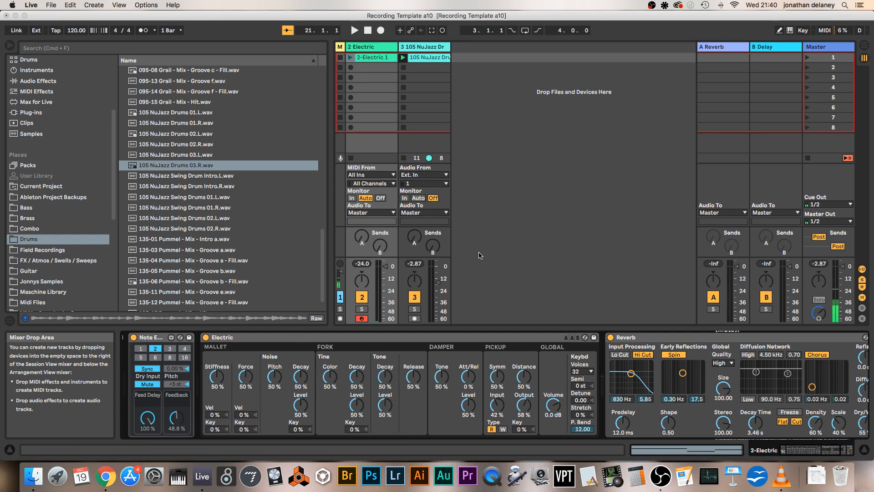
Start playback and mute the NuJazz drum track
key("space")
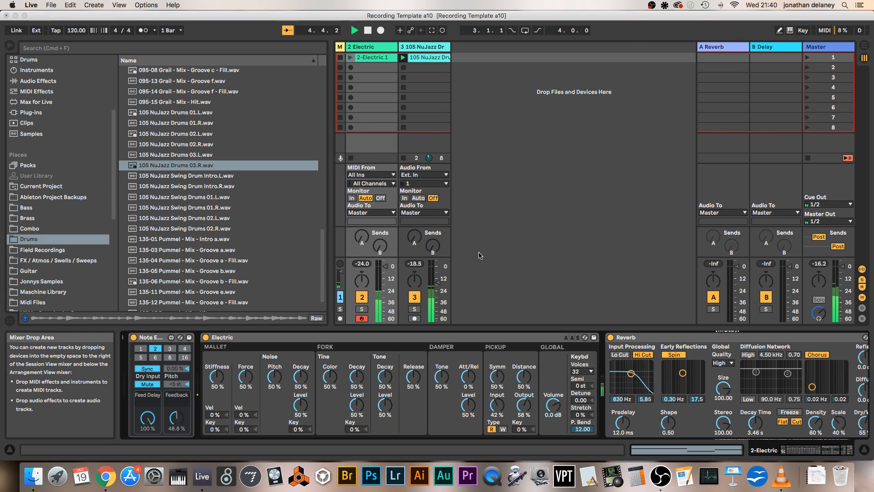
left_click(414, 297)
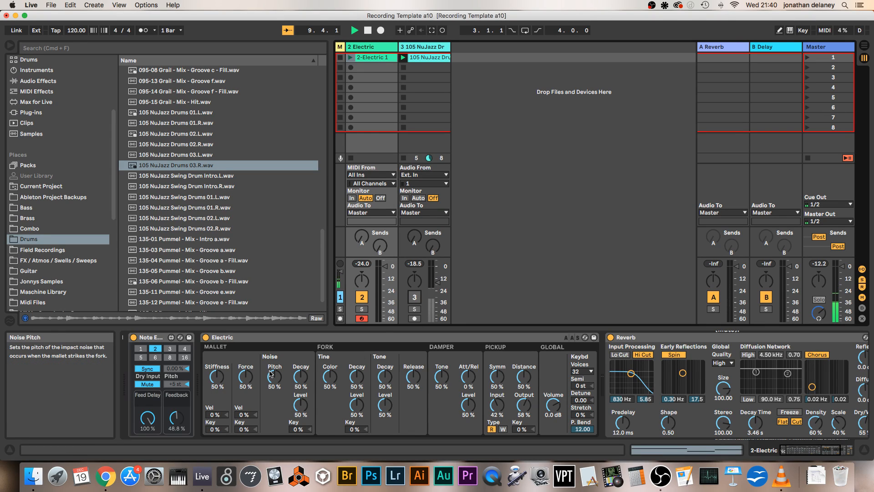
Set Note Echo's Pitch to +3 st and raise its Feedback to 100%
scroll(271, 371, "right", 5)
scroll(147, 396, "left", 5)
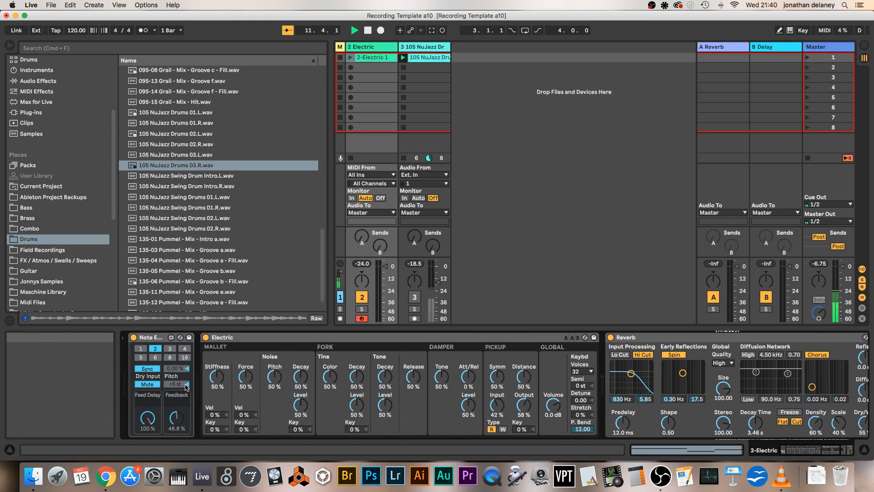
left_click_drag(186, 387, 187, 395)
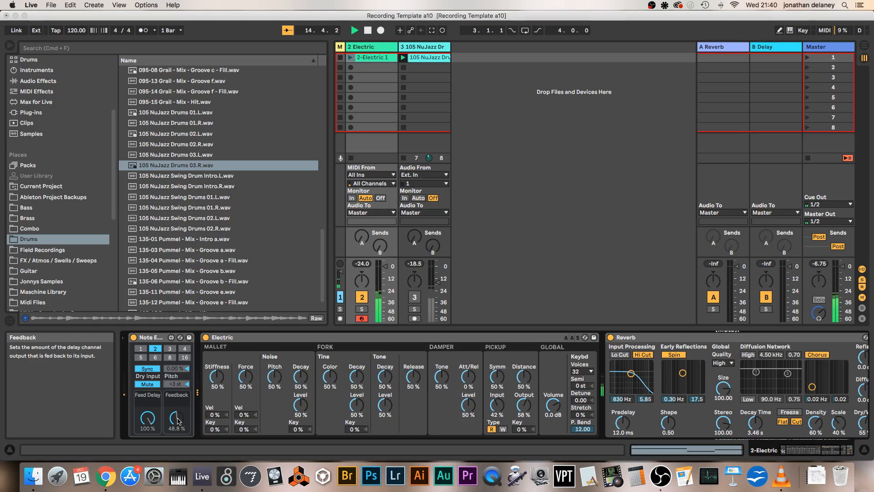
left_click_drag(173, 424, 174, 401)
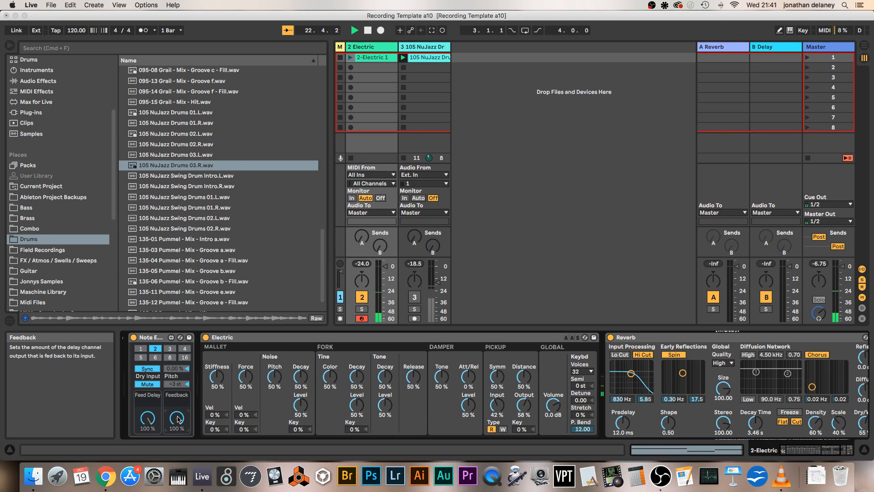
Set Note Echo's beat division to 1, and sweep Feedback down to 0.79% and back up to 100%
left_click(141, 348)
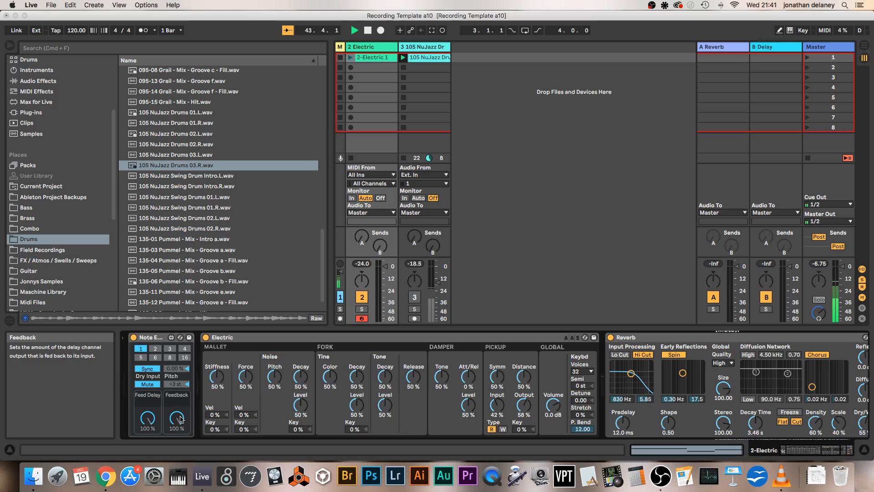
left_click_drag(180, 419, 182, 417)
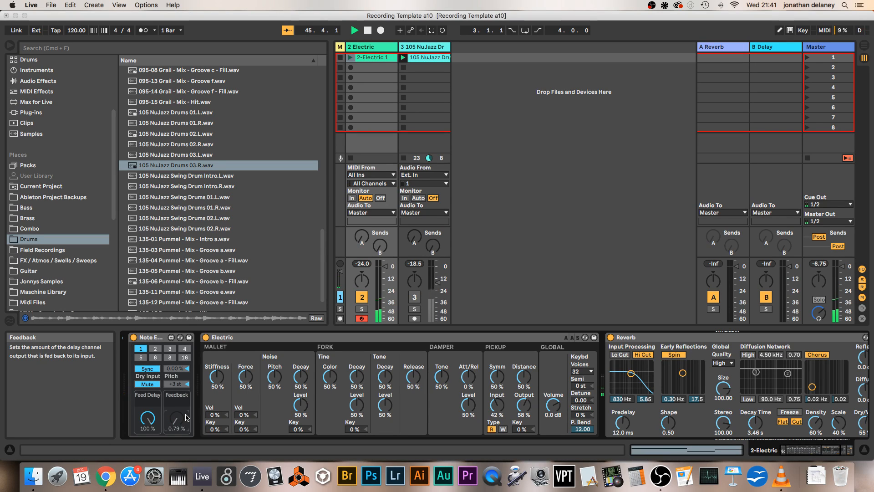
left_click_drag(184, 416, 179, 419)
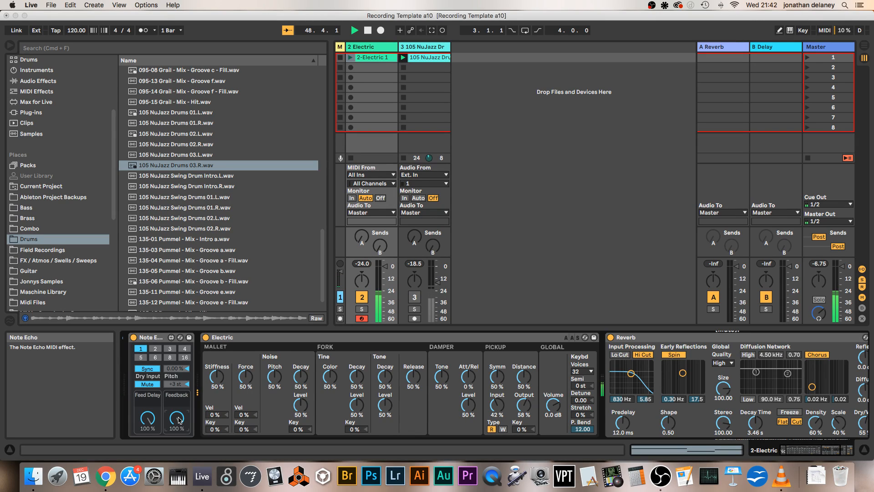
Set Note Echo's Pitch to 0 st, Feedback to 48.0% and Feed Delay to 46.5%
left_click(187, 384)
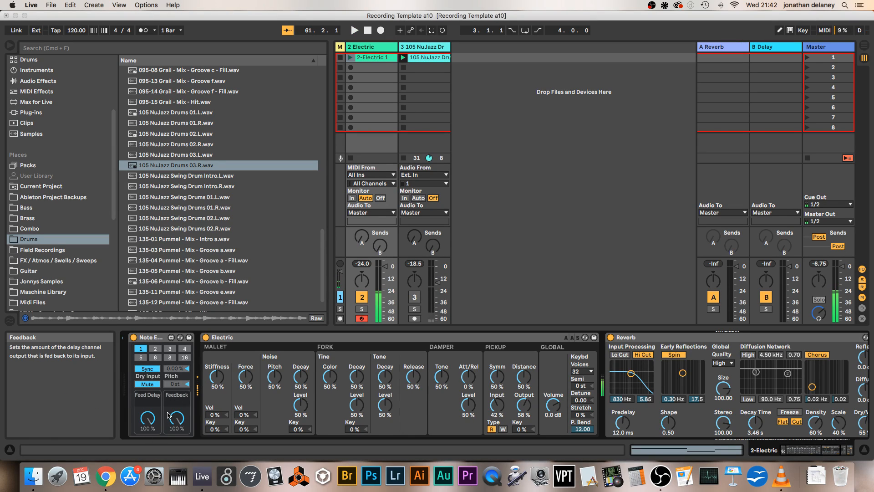
left_click_drag(179, 422, 178, 421)
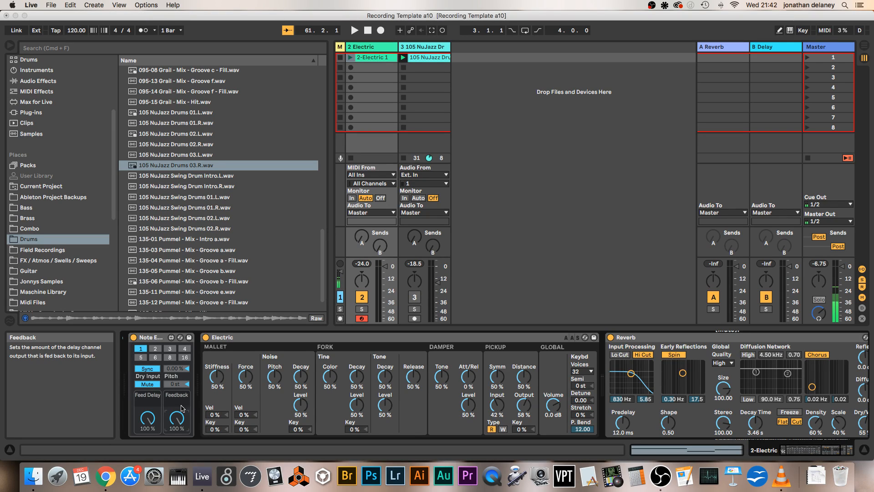
left_click_drag(184, 421, 183, 458)
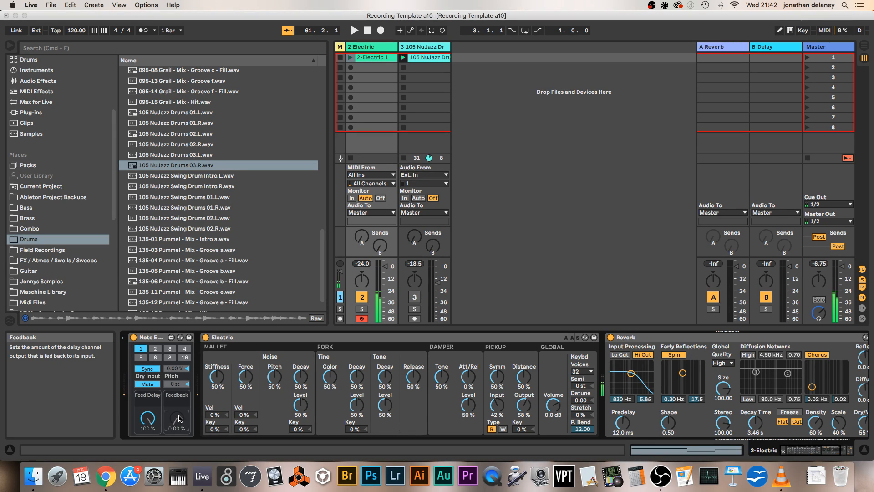
left_click_drag(179, 419, 179, 402)
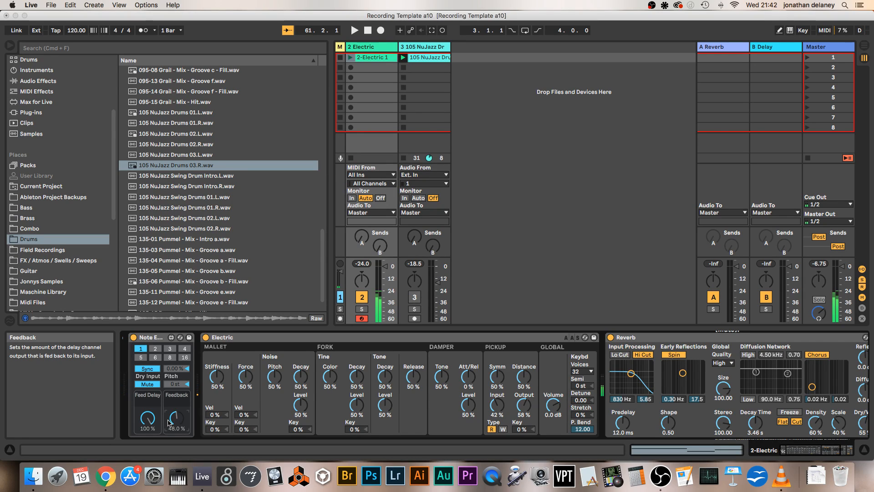
left_click_drag(147, 417, 147, 435)
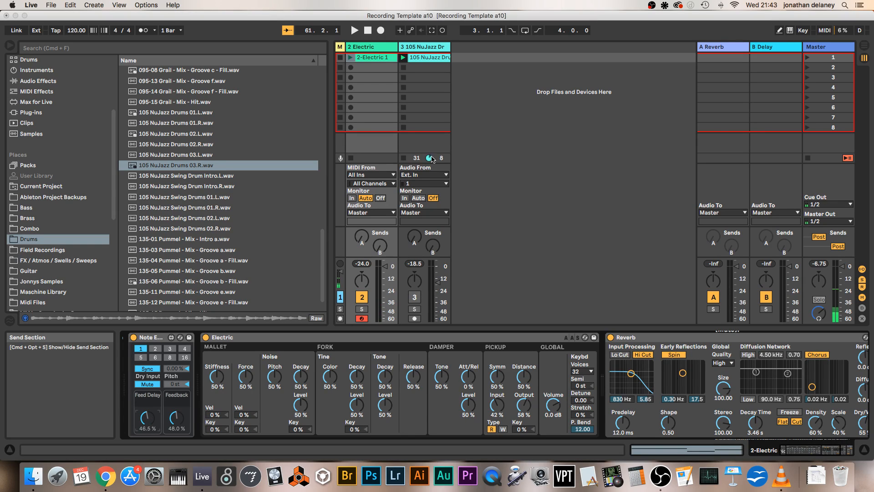
Delete the NuJazz drum audio track and insert a new MIDI track in its place
left_click(436, 48)
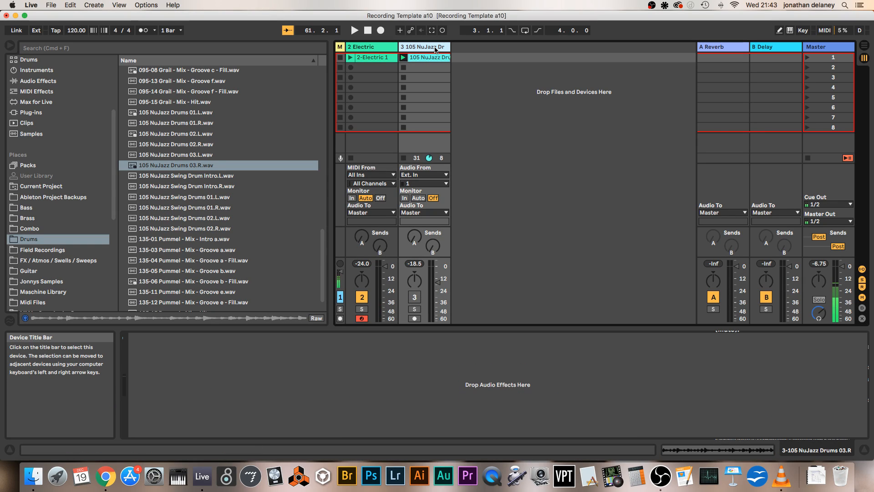
key("Delete")
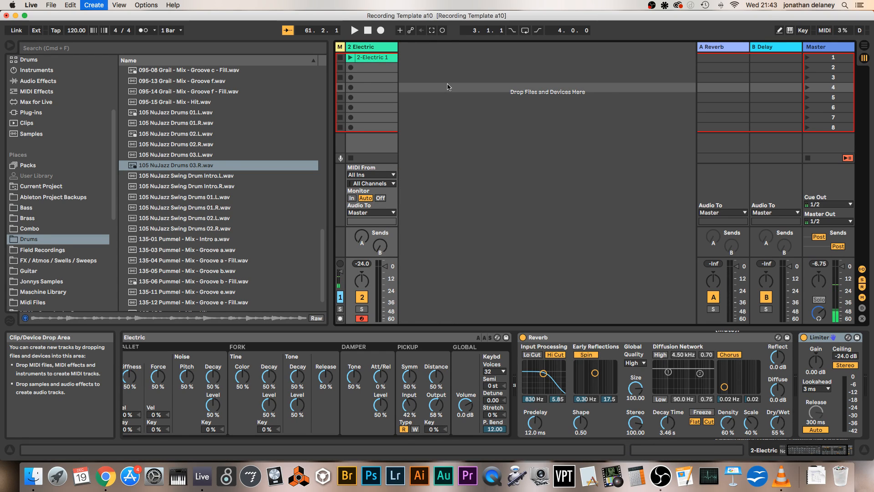
double_click(448, 87)
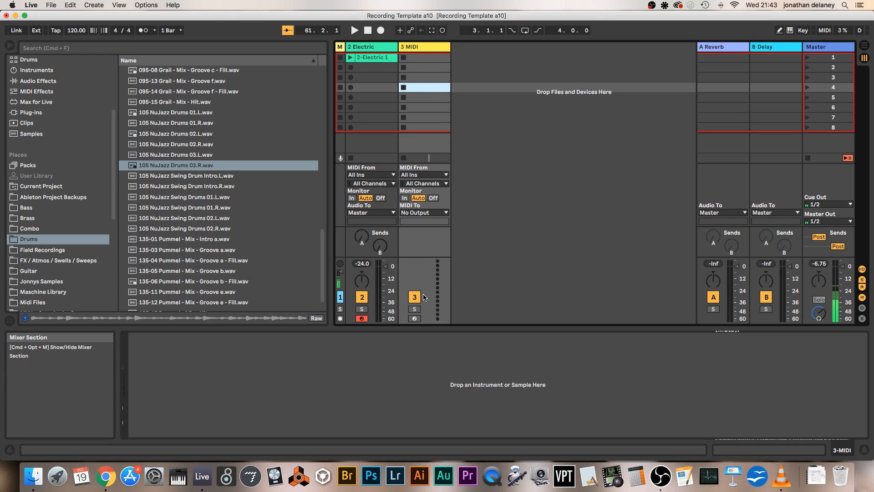
Set the new MIDI track's MIDI input to 2-Electric and arm the track for recording
left_click(428, 175)
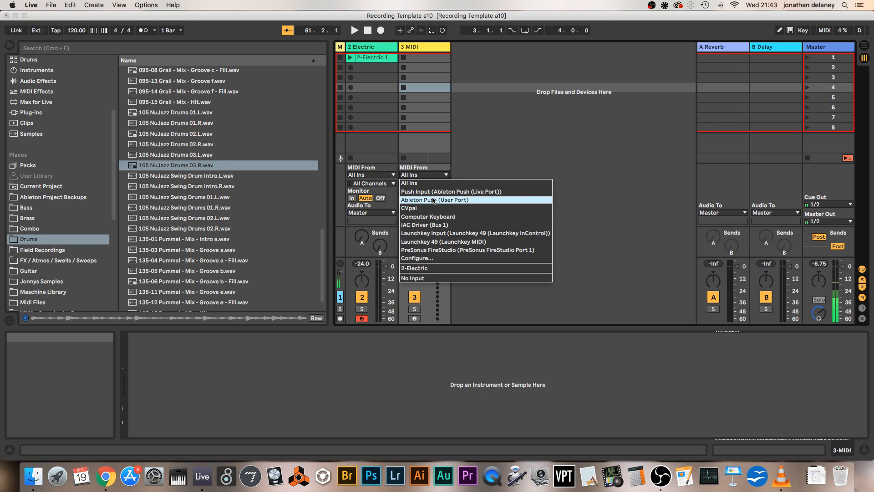
left_click(445, 268)
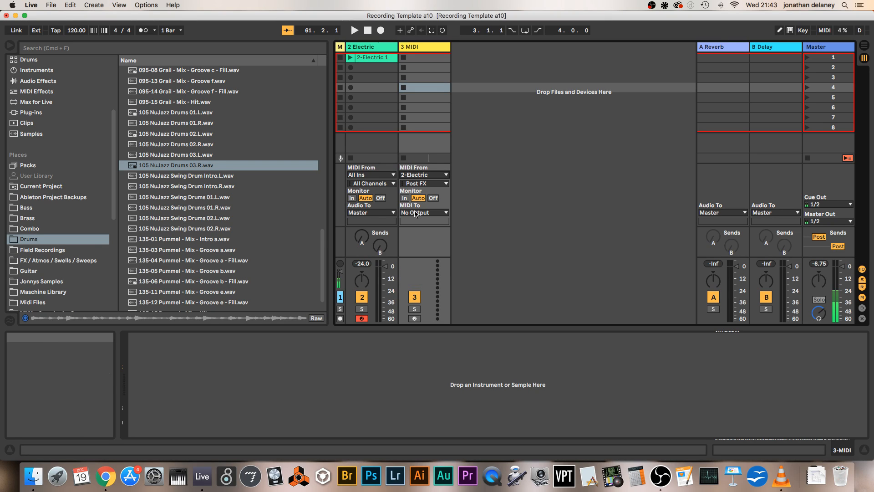
left_click(415, 318)
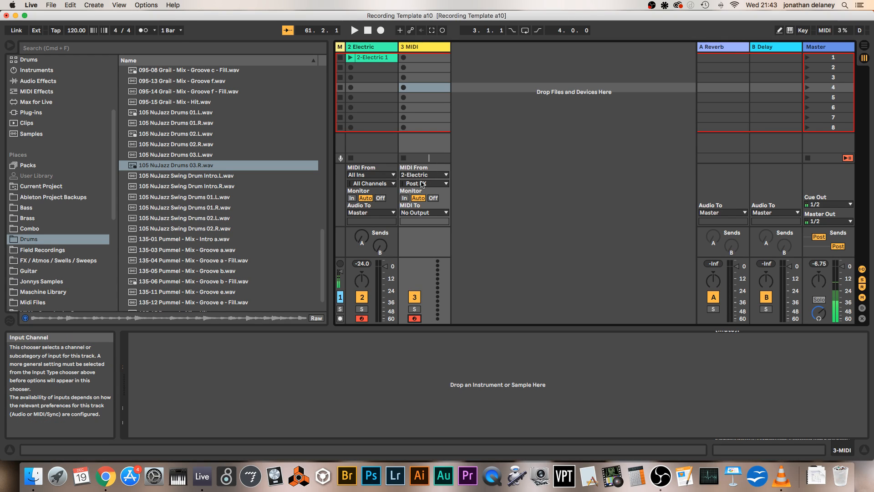
Record the echoed notes into the MIDI track's first clip slot and open that clip's note view
left_click(403, 58)
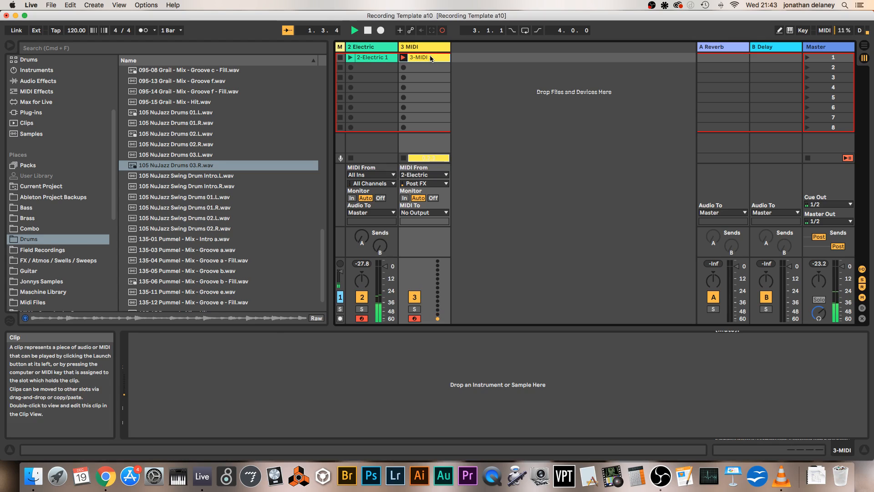
left_click(430, 58)
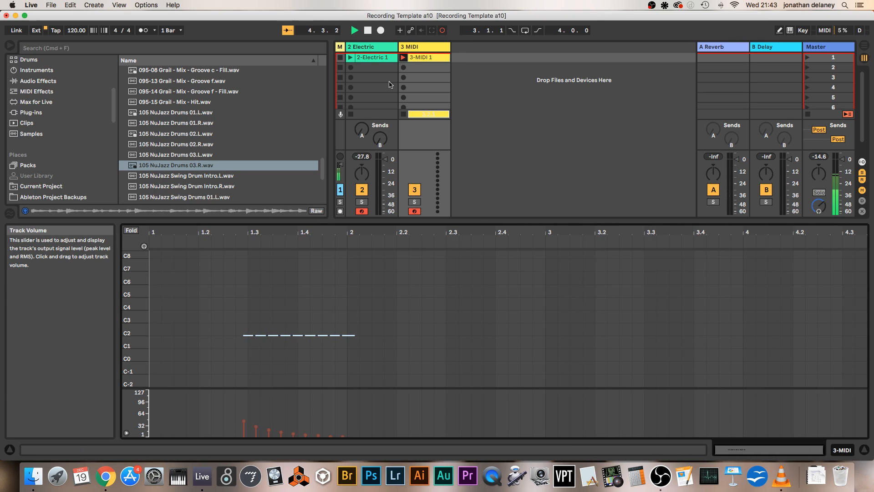
Raise Note Echo's Feed Delay to 100% on the Electric track while recording continues
double_click(375, 47)
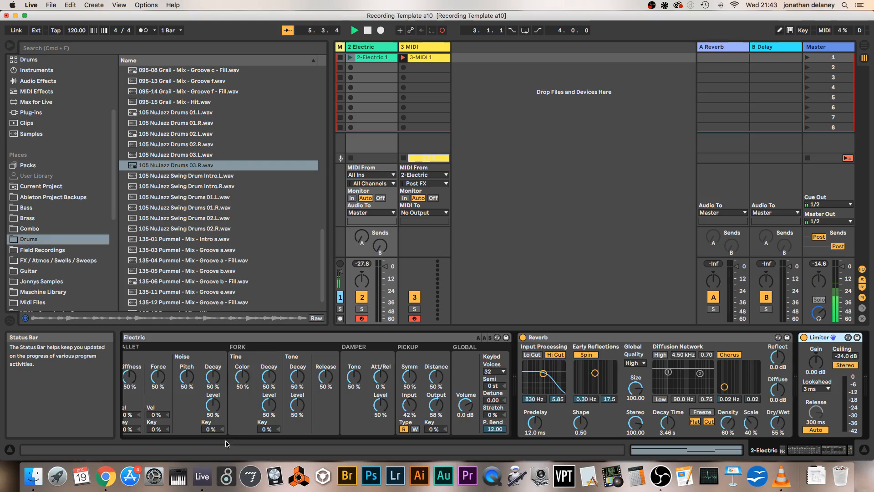
scroll(203, 415, "left", 5)
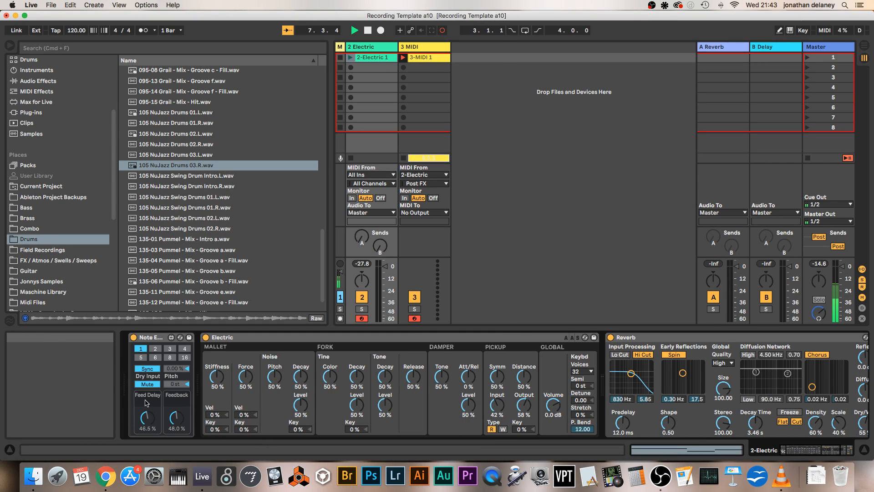
left_click_drag(148, 420, 148, 373)
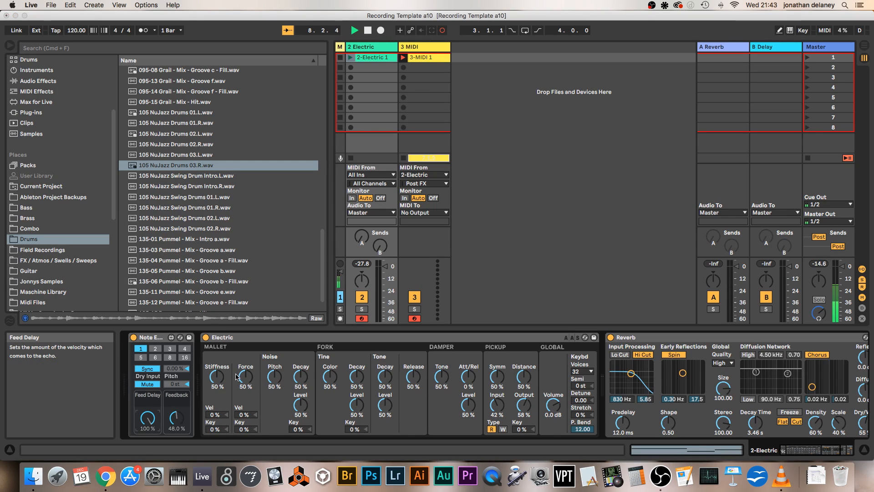
Reopen the 3-MIDI 1 clip to compare the recorded echo velocities, and stop the recording
double_click(427, 57)
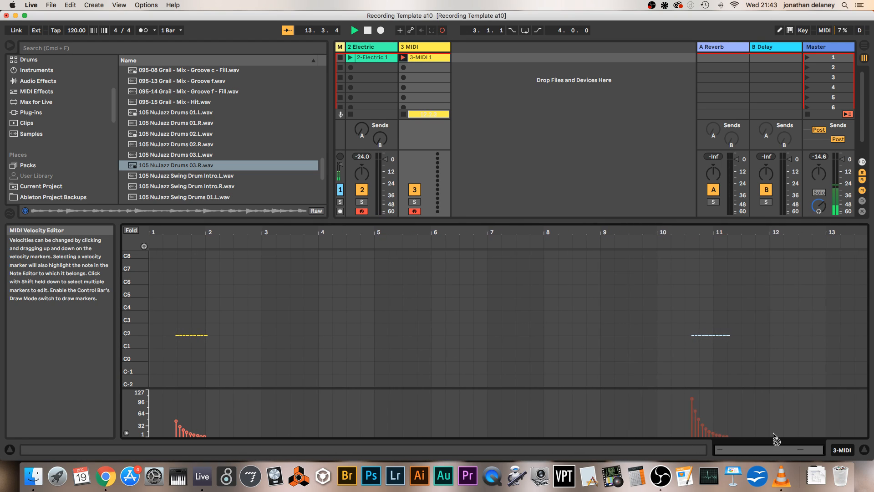
key("space")
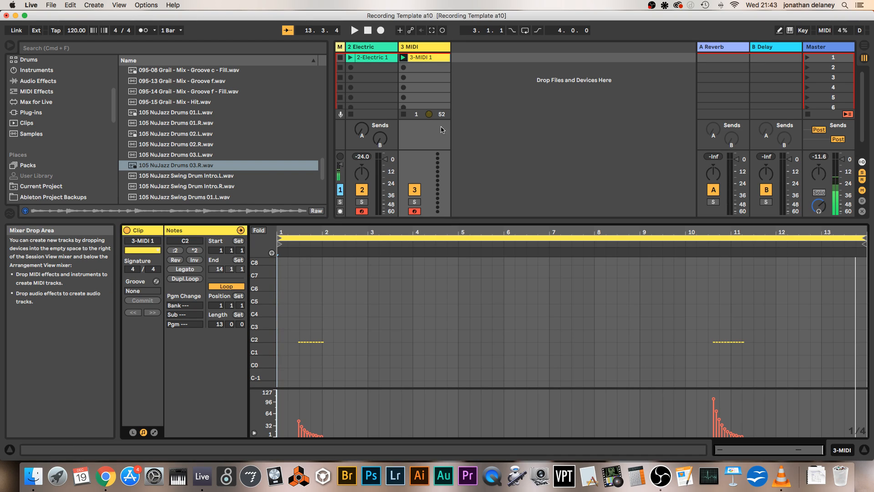
Bring the Electric track's device chain back into view, showing Note Echo
double_click(367, 46)
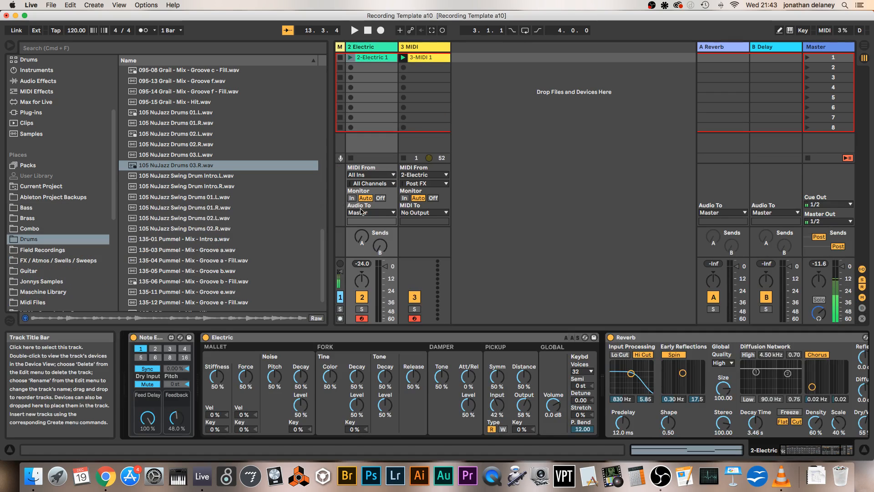
scroll(314, 408, "right", 5)
scroll(313, 406, "left", 5)
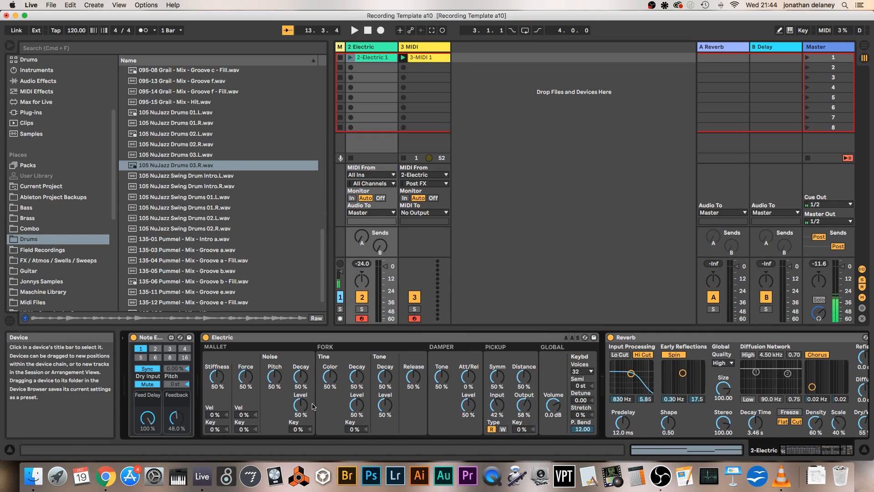